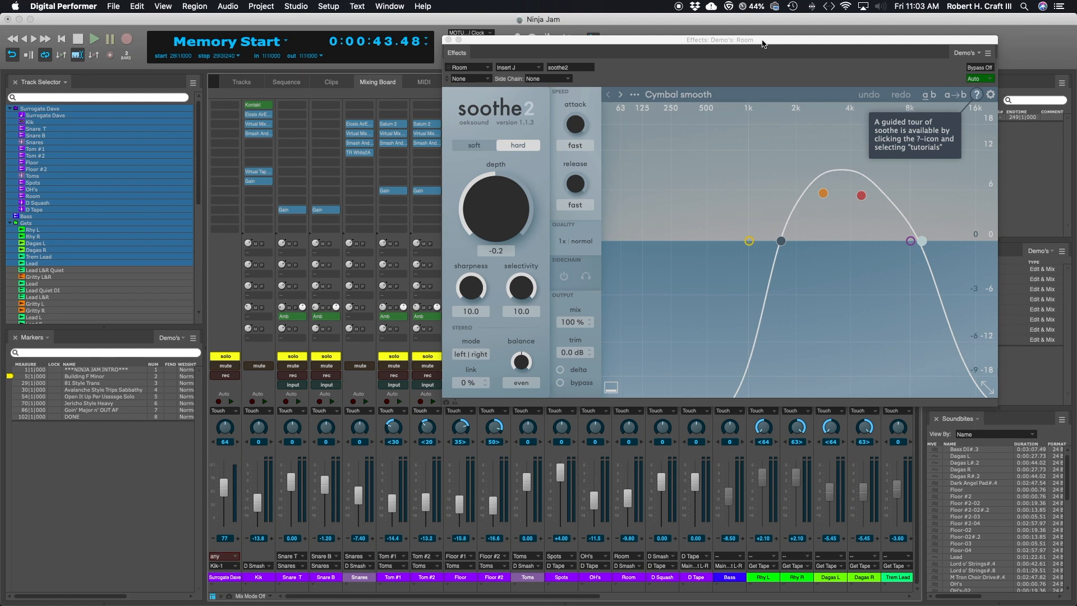
- Move the soothe2 effect window aside and close it
{"action": "left_click_drag", "start_coordinate": [762, 44], "coordinate": [706, 37]}
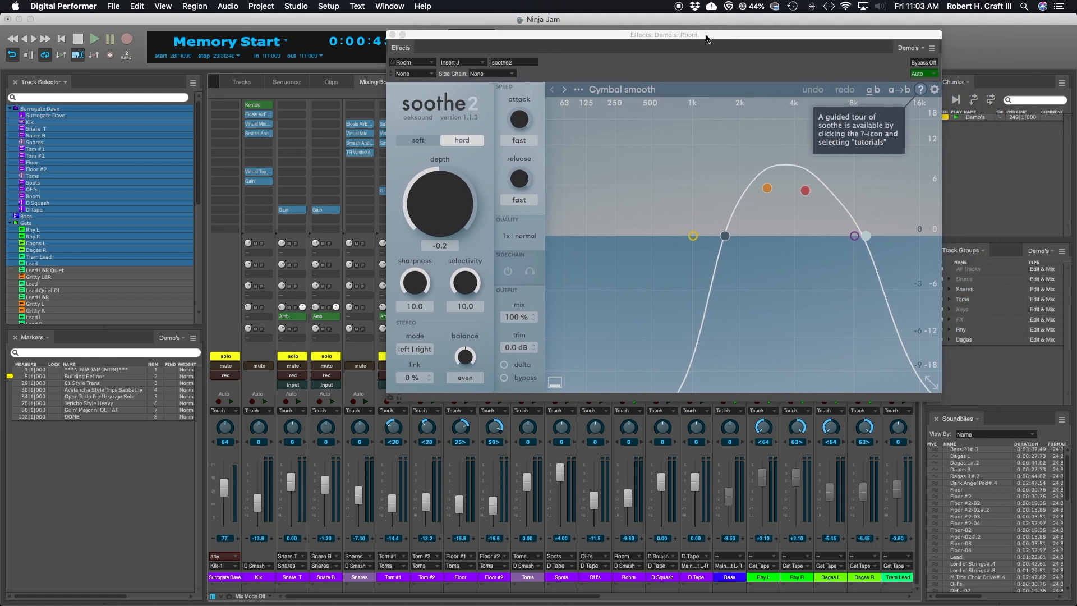
{"action": "left_click_drag", "start_coordinate": [707, 38], "coordinate": [629, 45]}
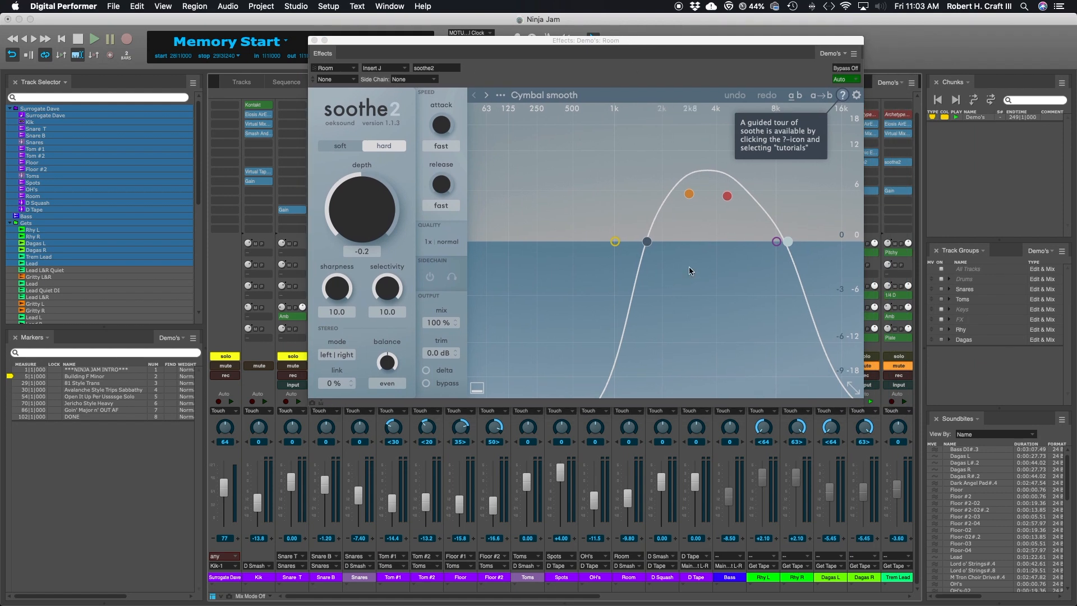
{"action": "left_click", "coordinate": [315, 41]}
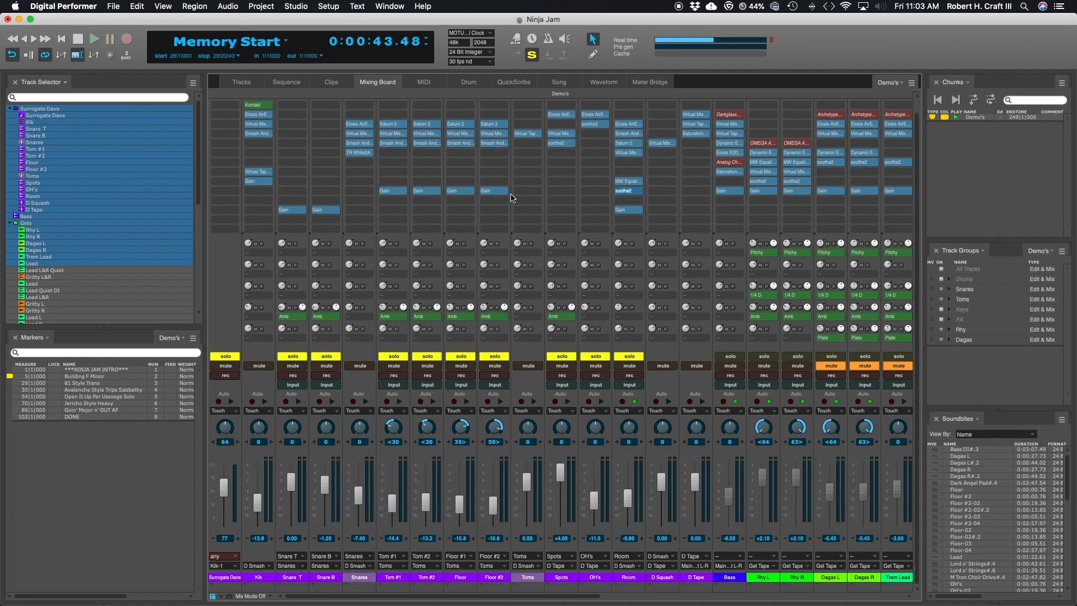
- Inspect the OMEGA Ampworks Granophyre and MW Equalizer inserts on the Rhy L track
{"action": "scroll", "coordinate": [681, 184], "scroll_direction": "right", "scroll_amount": 7}
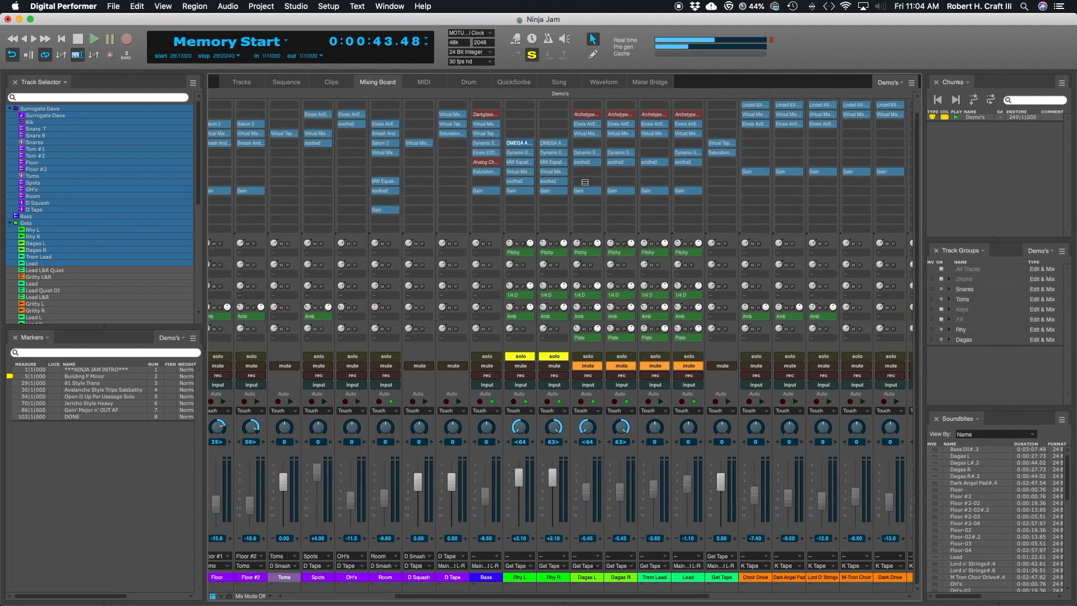
{"action": "left_click", "coordinate": [524, 143]}
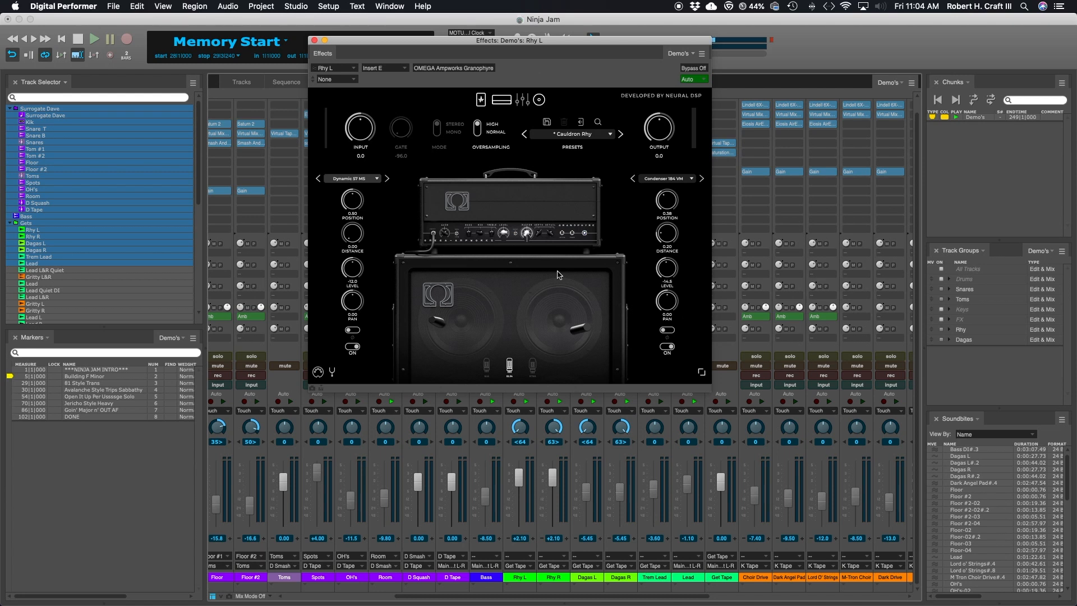
{"action": "left_click", "coordinate": [314, 40]}
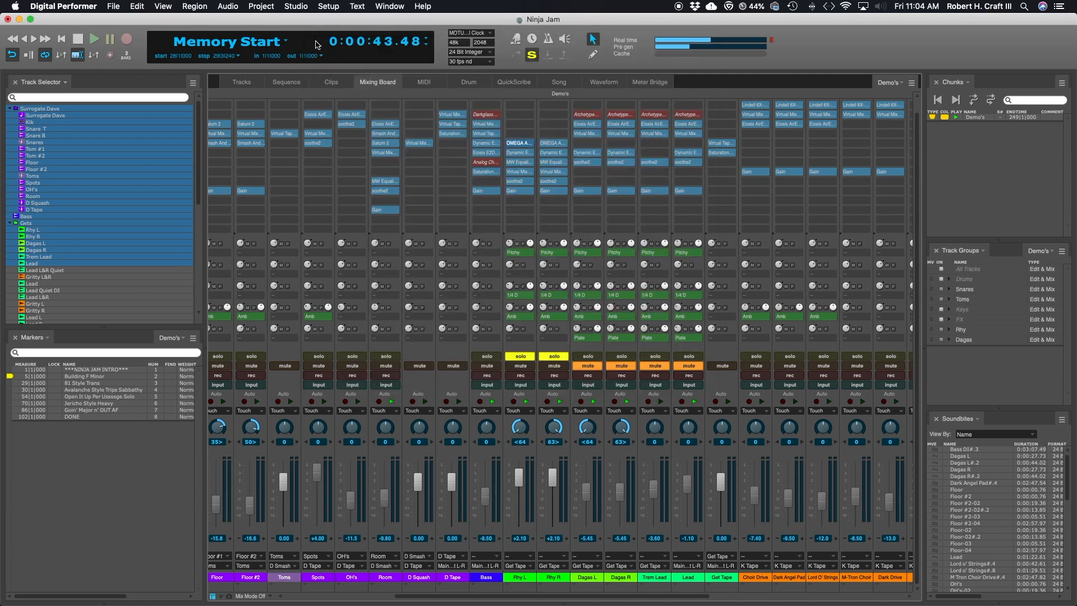
{"action": "left_click", "coordinate": [518, 161]}
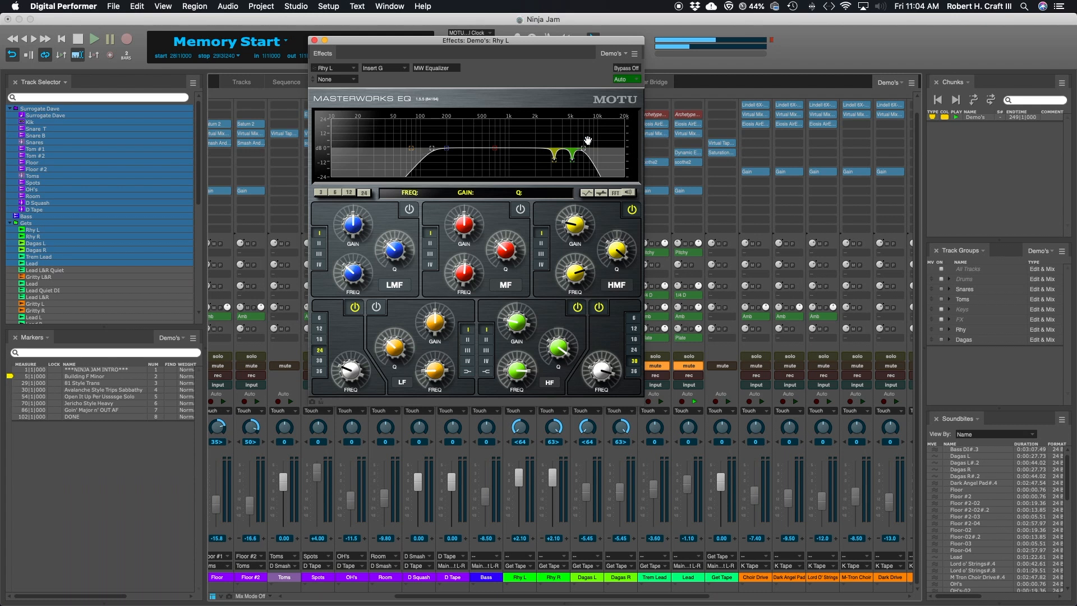
{"action": "left_click", "coordinate": [314, 41]}
- Open the Dynamic Equalizer on the Rhy L track, audition the guitars around the 81 Style Trans marker, and close the effect
{"action": "double_click", "coordinate": [521, 154]}
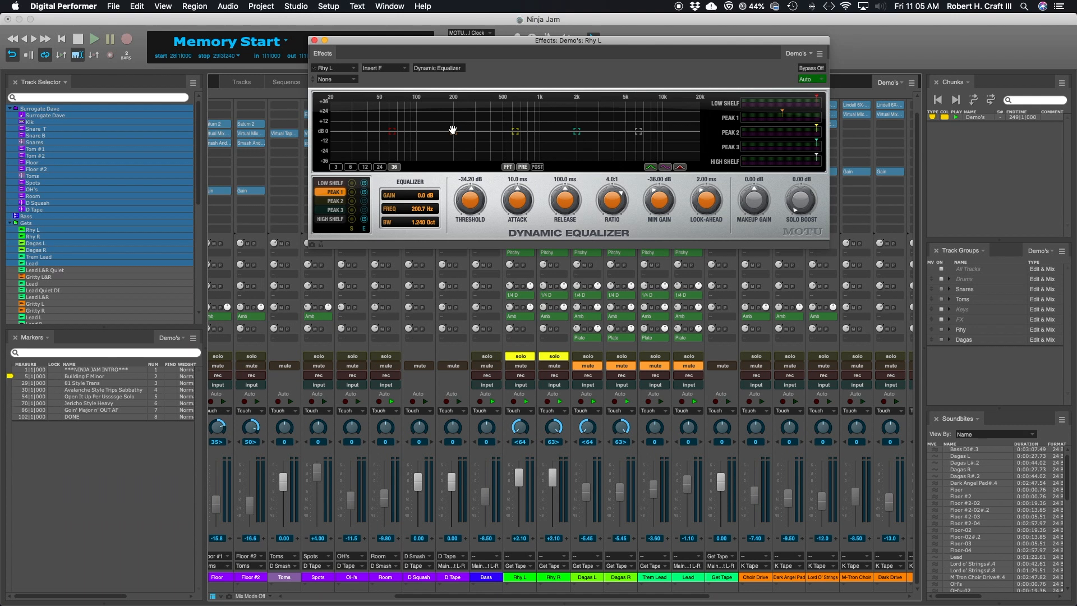
{"action": "left_click_drag", "start_coordinate": [602, 42], "coordinate": [577, 99]}
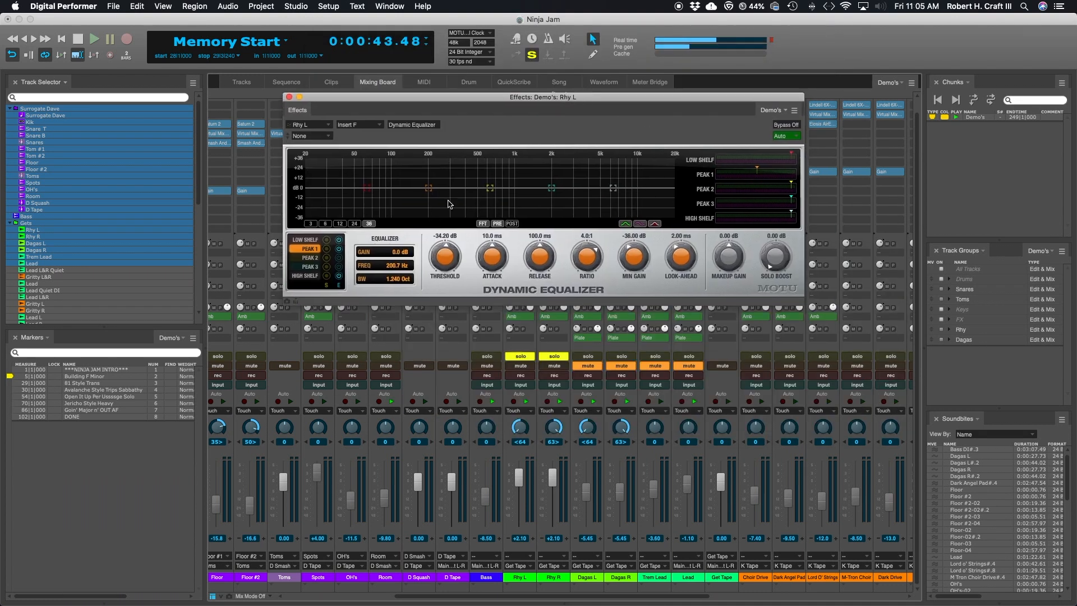
{"action": "left_click", "coordinate": [10, 384]}
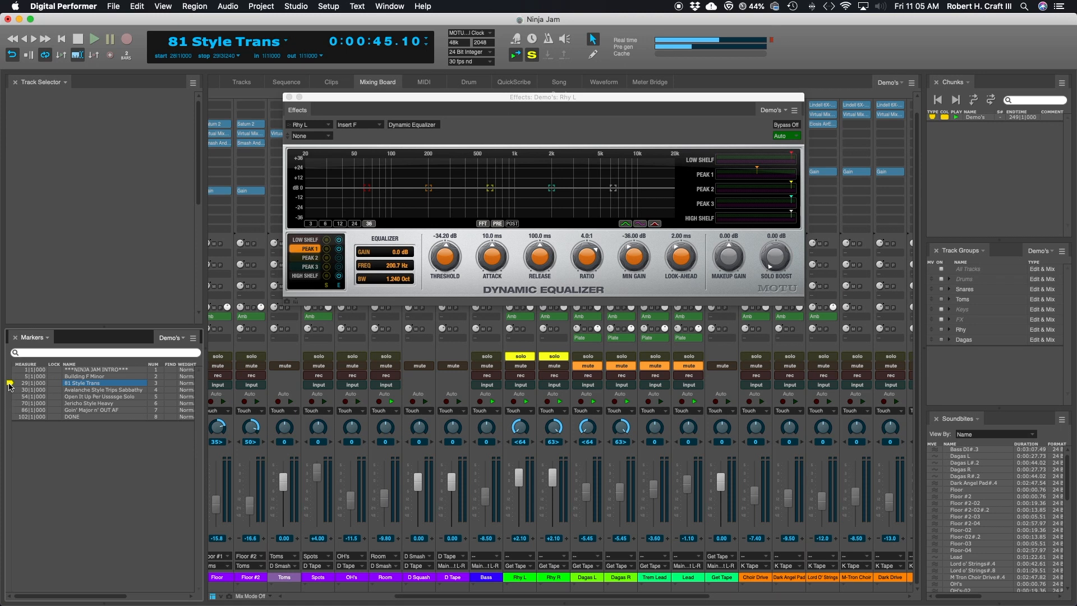
{"action": "key", "text": "space"}
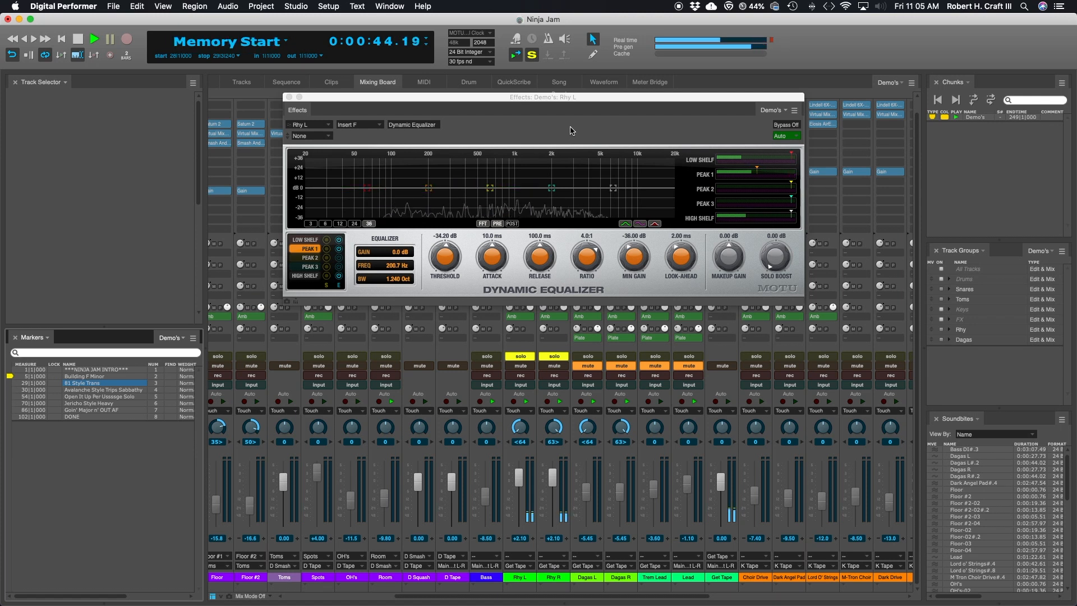
{"action": "key", "text": "space"}
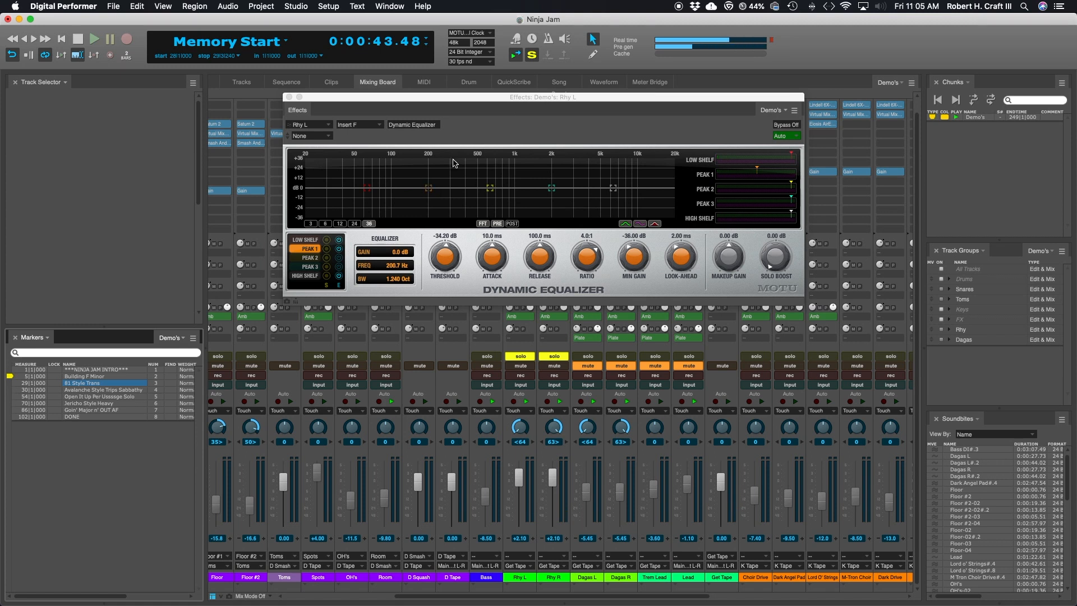
{"action": "left_click", "coordinate": [289, 97]}
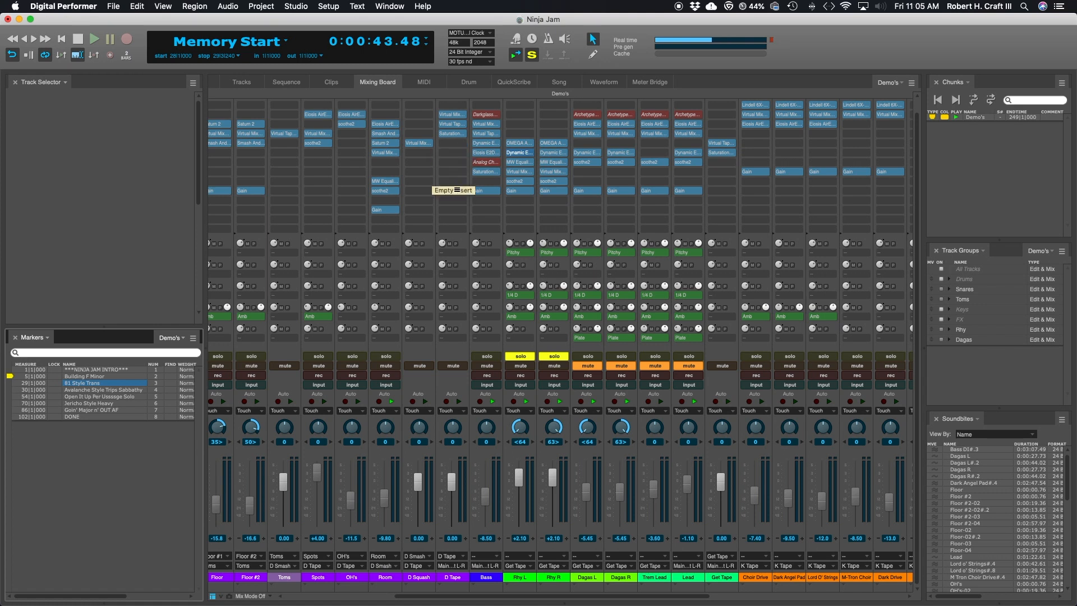
- Open soothe2 on the Room track and audition its processing from the start of the song
{"action": "left_click", "coordinate": [386, 190]}
{"action": "left_click_drag", "start_coordinate": [614, 99], "coordinate": [571, 80]}
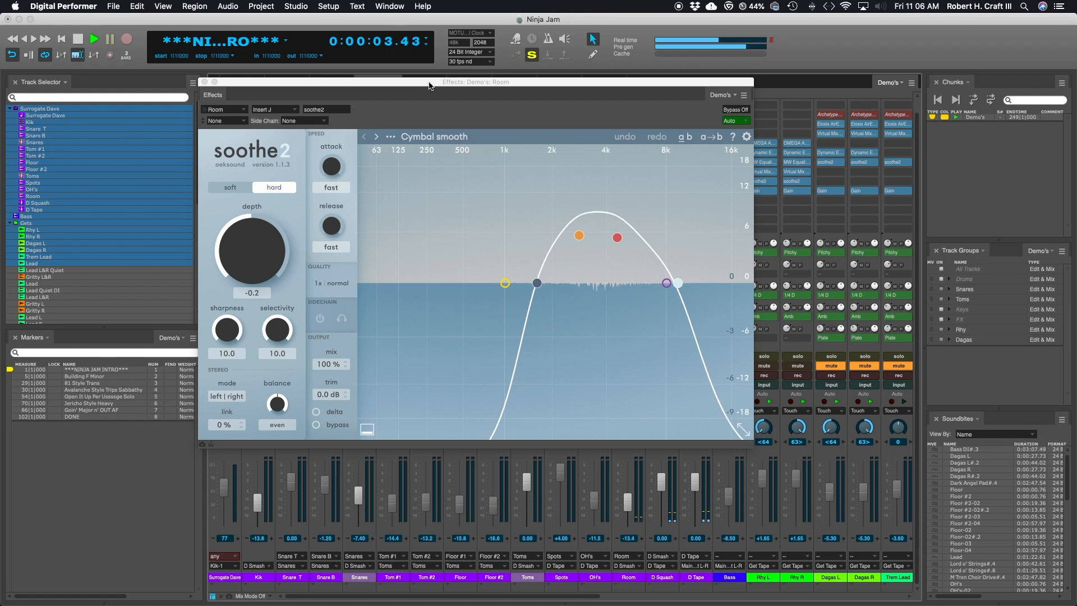
{"action": "key", "text": "space"}
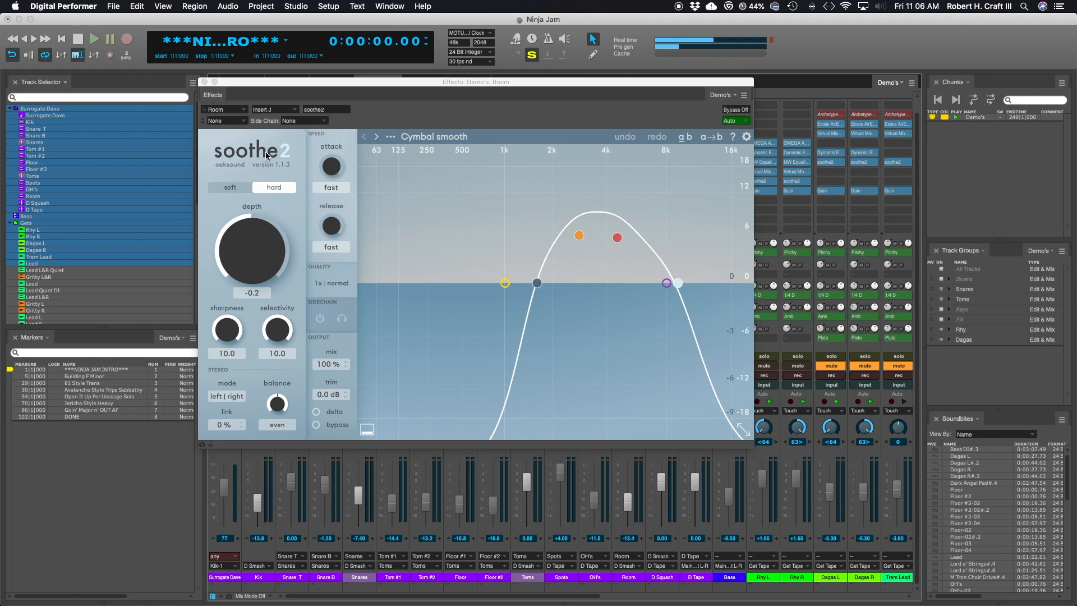
- Switch soothe2's detection algorithm back and forth between soft and hard, ending on hard
{"action": "mouse_move", "coordinate": [279, 268]}
{"action": "left_click", "coordinate": [237, 189]}
{"action": "left_click", "coordinate": [265, 189]}
{"action": "left_click", "coordinate": [242, 190]}
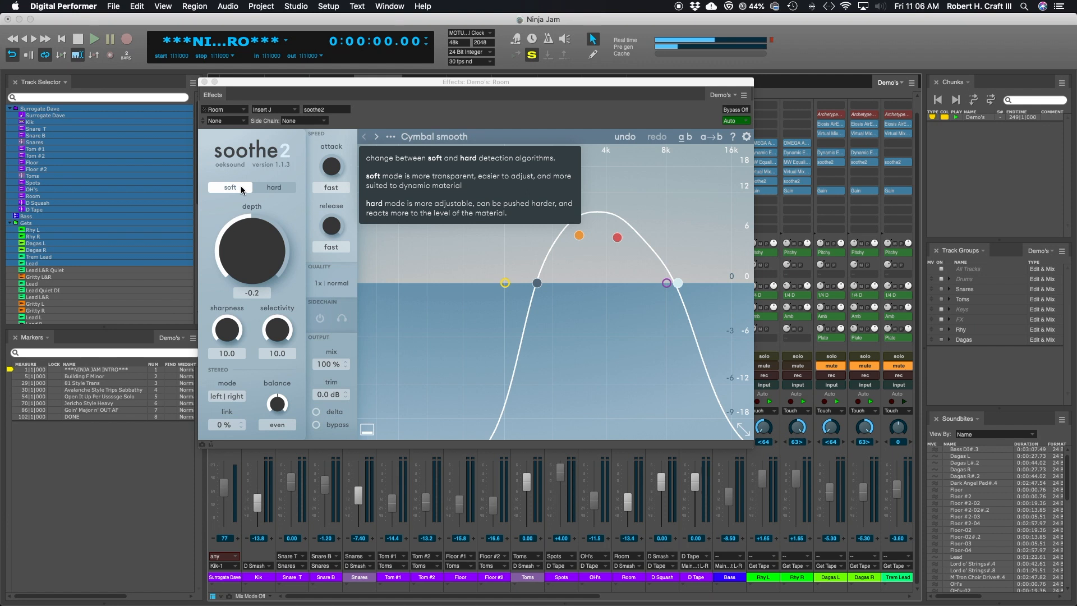
{"action": "left_click", "coordinate": [281, 190]}
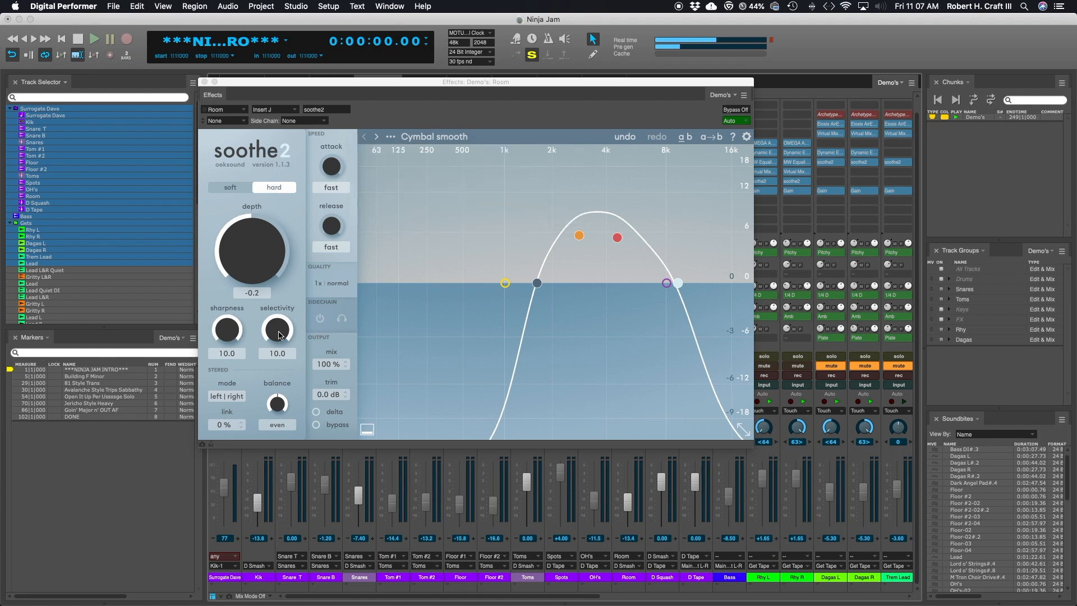
- Move the soothe2 window out of the way and inspect the Kontakt drum kit instrument on the Kik track
{"action": "mouse_move", "coordinate": [281, 335]}
{"action": "mouse_move", "coordinate": [230, 423]}
{"action": "left_click_drag", "start_coordinate": [298, 84], "coordinate": [252, 90]}
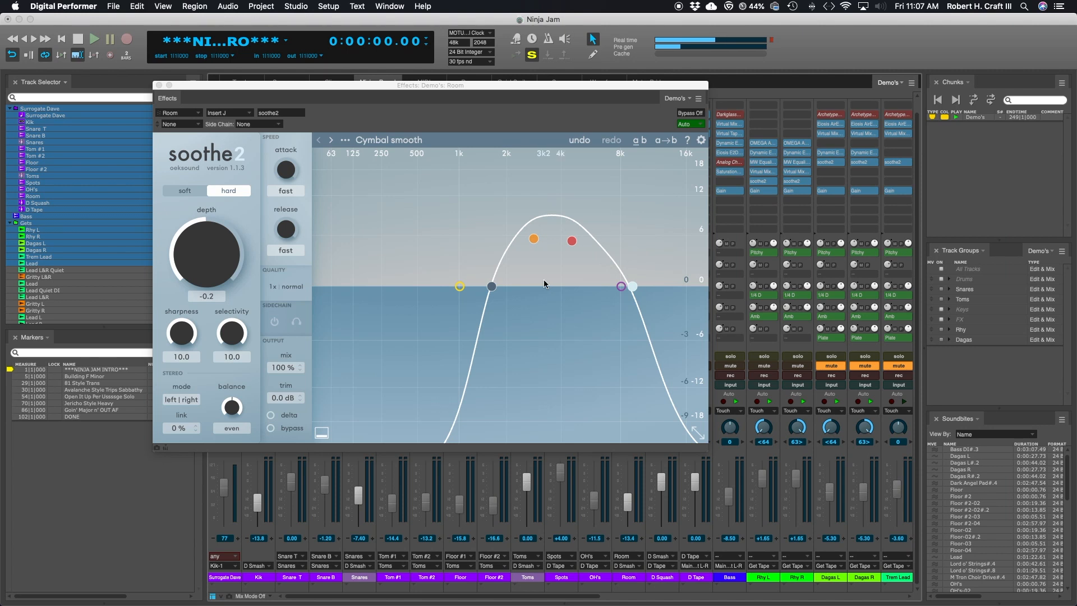
{"action": "left_click_drag", "start_coordinate": [423, 89], "coordinate": [846, 118]}
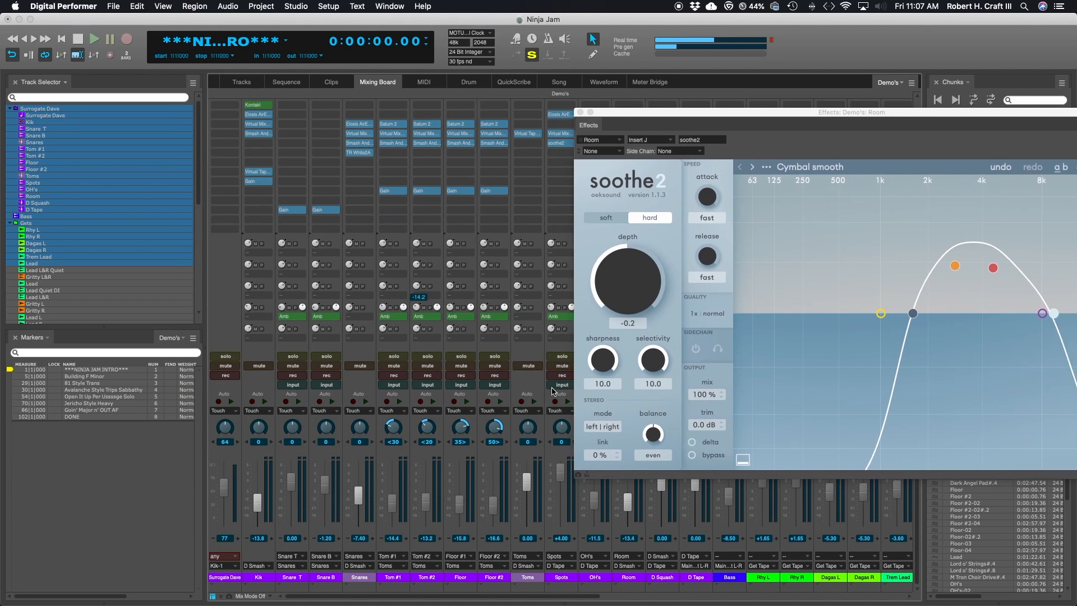
{"action": "left_click", "coordinate": [261, 107]}
{"action": "double_click", "coordinate": [260, 106]}
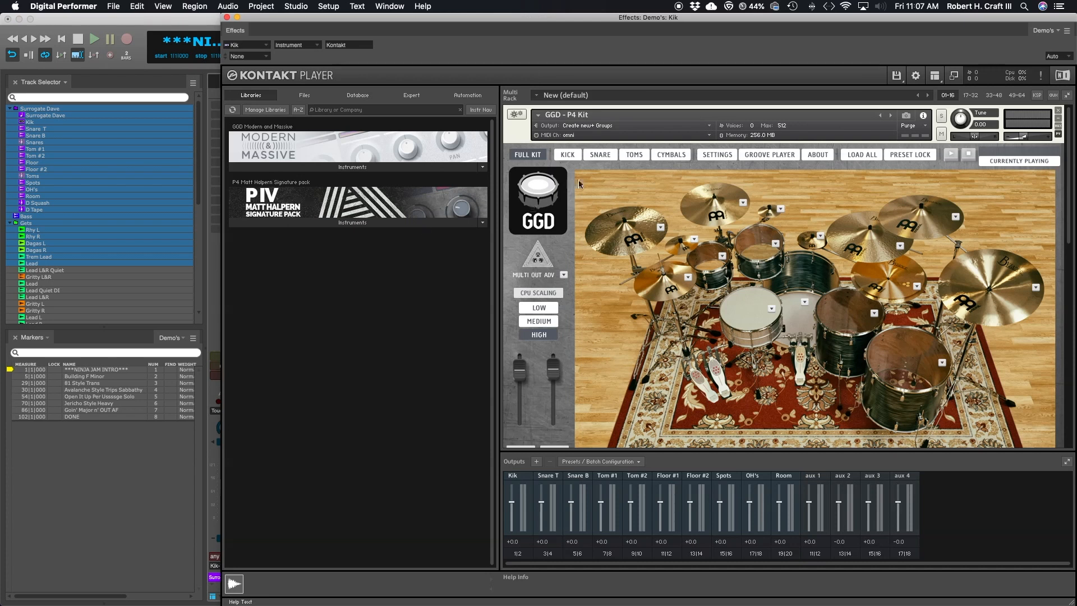
{"action": "left_click", "coordinate": [226, 18]}
- Bring the soothe2 window back over the mixer and play the song's intro to hear the processed Room track
{"action": "left_click_drag", "start_coordinate": [749, 116], "coordinate": [425, 71]}
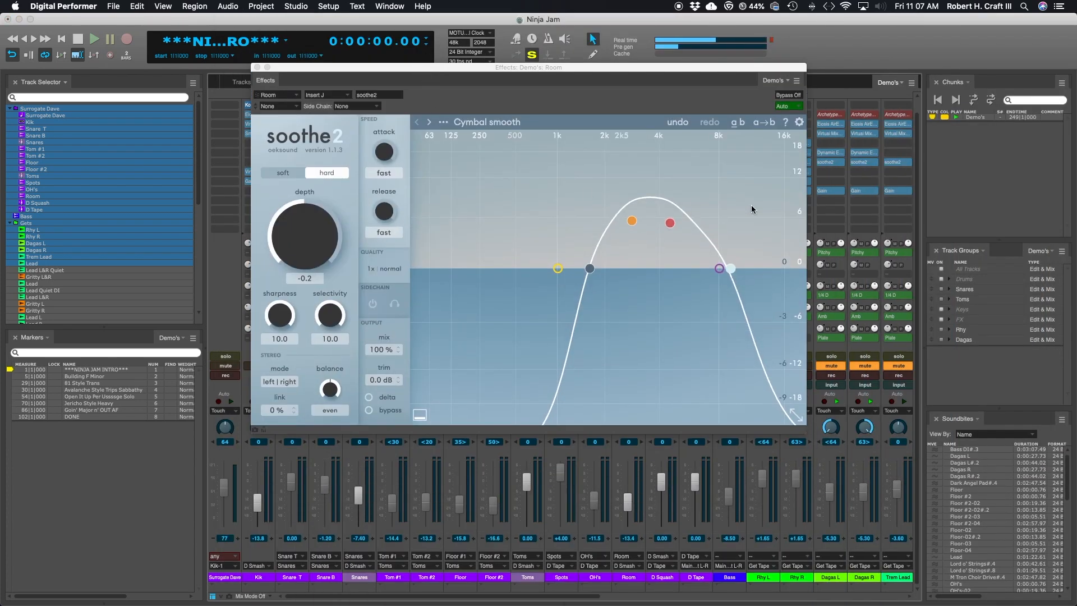
{"action": "mouse_move", "coordinate": [538, 79]}
{"action": "left_mouse_down"}
{"action": "mouse_move", "coordinate": [576, 124]}
{"action": "mouse_move", "coordinate": [920, 219]}
{"action": "mouse_move", "coordinate": [923, 125]}
{"action": "mouse_move", "coordinate": [949, 86]}
{"action": "mouse_move", "coordinate": [573, 82]}
{"action": "mouse_move", "coordinate": [523, 91]}
{"action": "left_mouse_up"}
{"action": "key", "text": "space"}
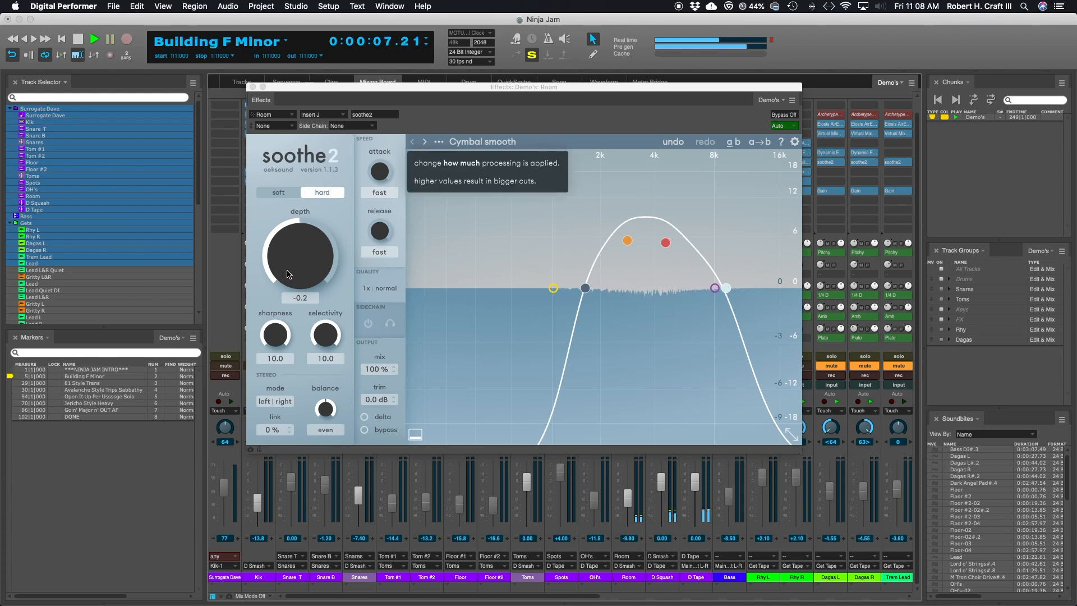
{"action": "key", "text": "space"}
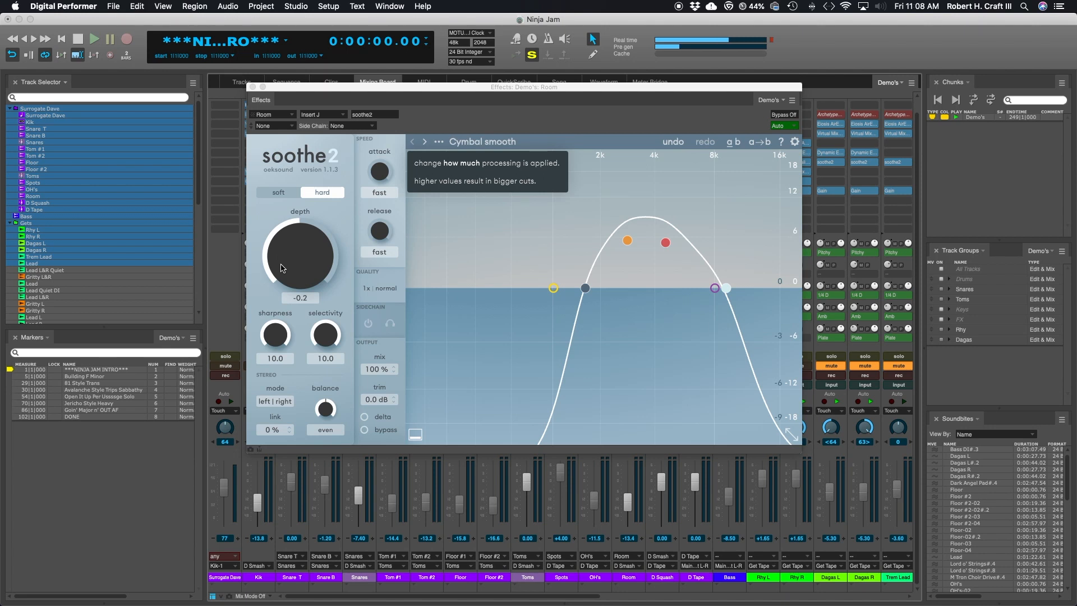
- Sweep soothe2's depth between the extremes of -18.0 and 18.0, and bring it back to about 0
{"action": "left_click_drag", "start_coordinate": [281, 268], "coordinate": [296, 245]}
{"action": "left_click_drag", "start_coordinate": [303, 259], "coordinate": [312, 270]}
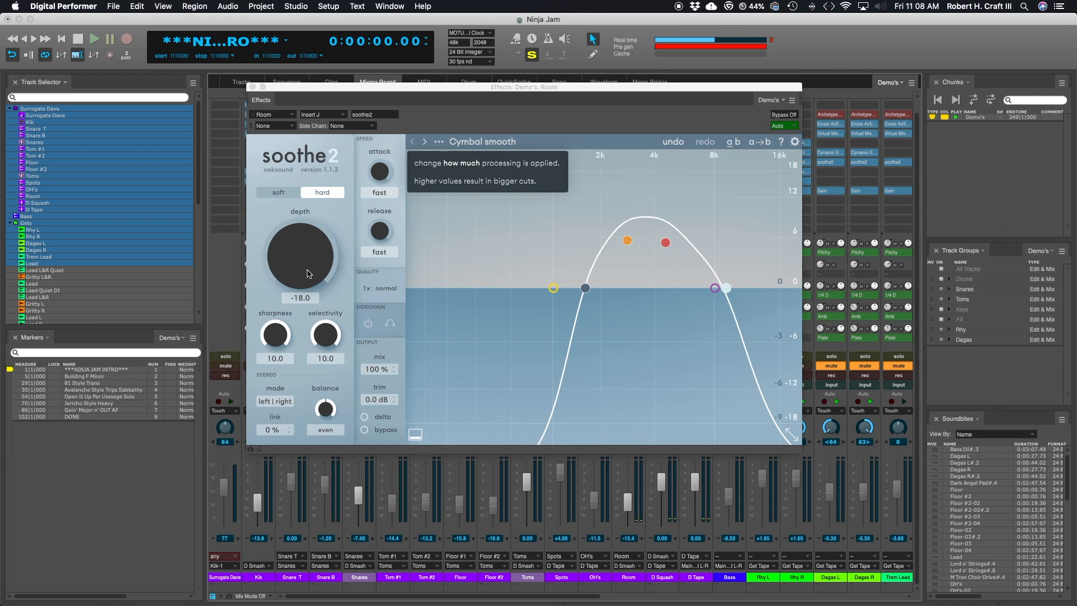
{"action": "left_click_drag", "start_coordinate": [311, 284], "coordinate": [329, 210]}
{"action": "left_click_drag", "start_coordinate": [303, 275], "coordinate": [307, 187]}
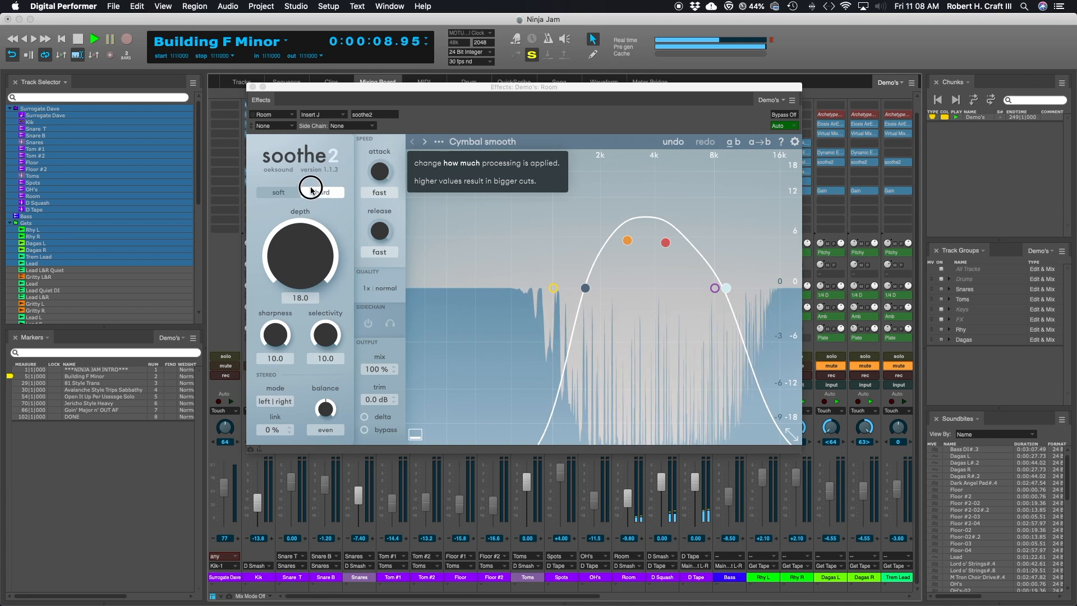
{"action": "mouse_move", "coordinate": [302, 246]}
{"action": "left_mouse_down"}
{"action": "mouse_move", "coordinate": [303, 278]}
{"action": "mouse_move", "coordinate": [303, 264]}
{"action": "left_mouse_up"}
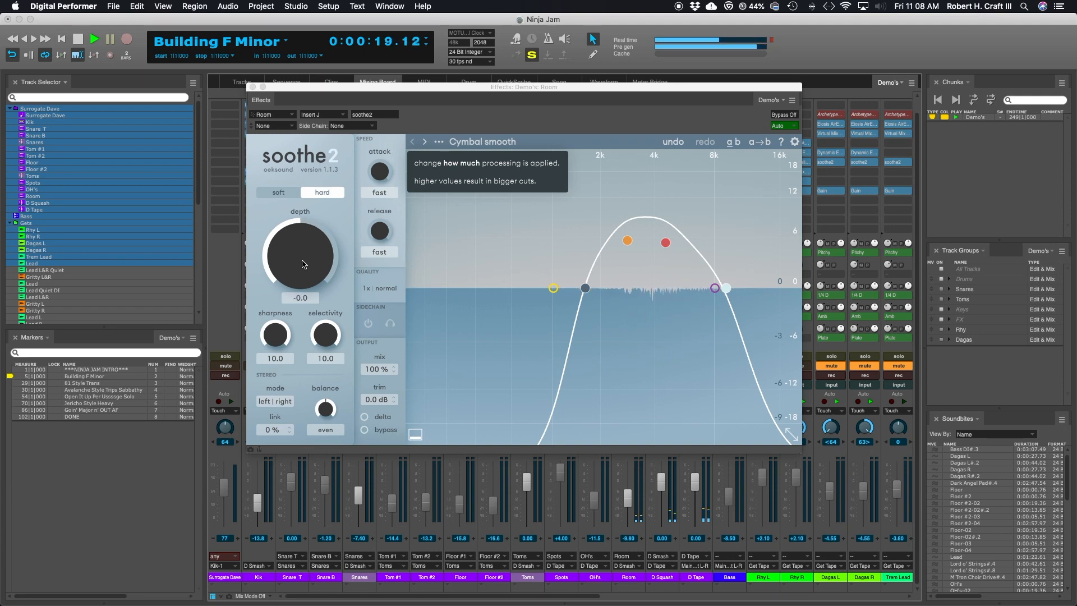
- Fine-tune soothe2's depth on the Room track to 0.9 while auditioning, and close its window
{"action": "left_click_drag", "start_coordinate": [305, 264], "coordinate": [308, 263]}
{"action": "key", "text": "space"}
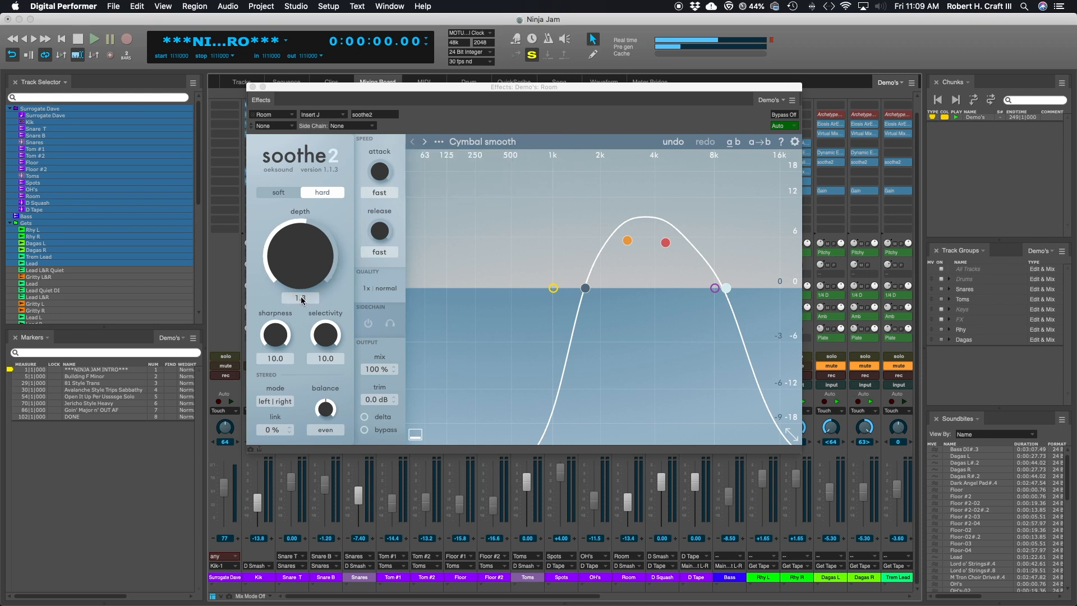
{"action": "left_click_drag", "start_coordinate": [307, 252], "coordinate": [307, 259]}
{"action": "key", "text": "space"}
{"action": "left_click_drag", "start_coordinate": [299, 283], "coordinate": [314, 259]}
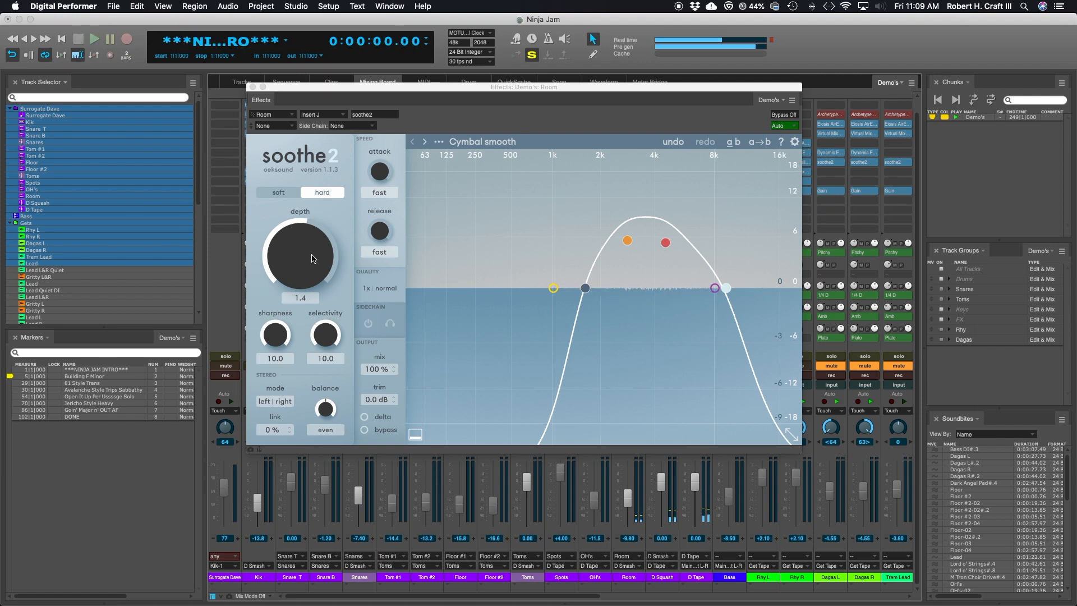
{"action": "key", "text": "Return"}
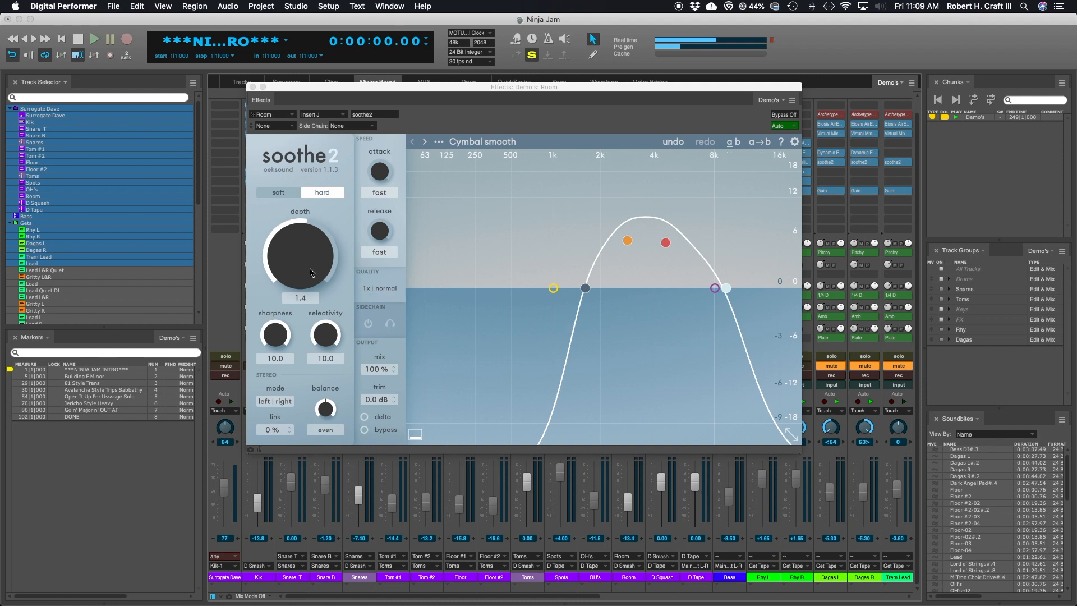
{"action": "left_click_drag", "start_coordinate": [305, 240], "coordinate": [307, 268]}
{"action": "left_click", "coordinate": [253, 87]}
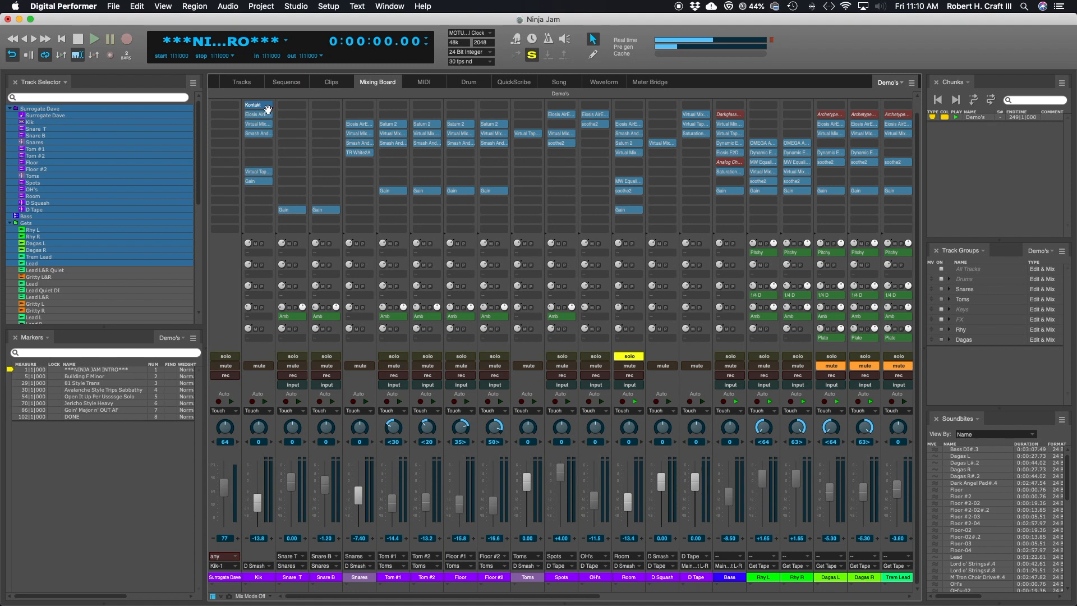
- Reopen soothe2 on the Room track, nudge its depth slightly, and close the effect
{"action": "left_click", "coordinate": [629, 187]}
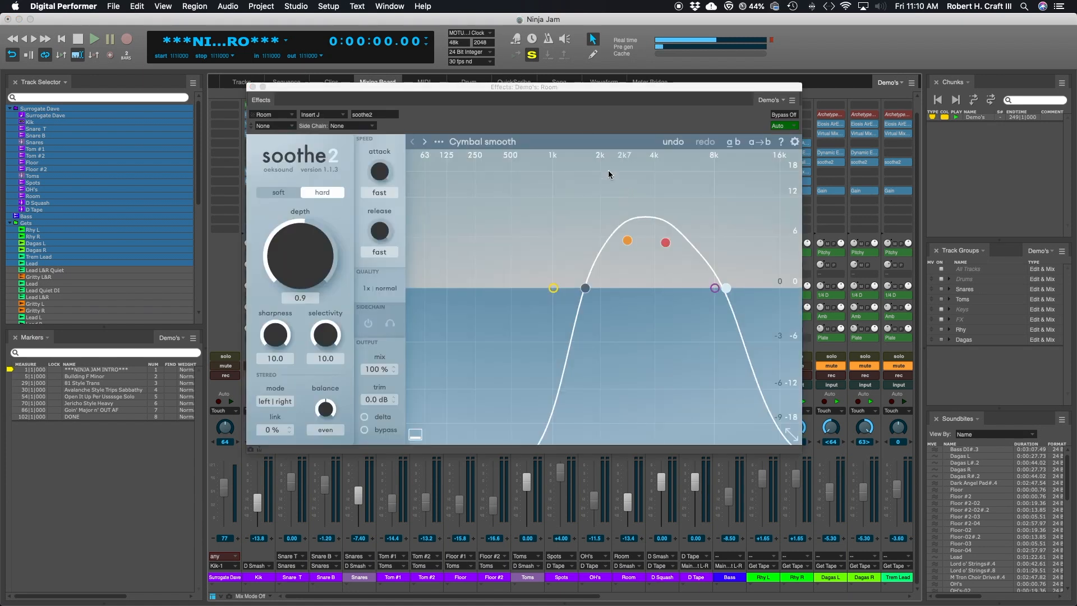
{"action": "left_click_drag", "start_coordinate": [575, 90], "coordinate": [547, 90]}
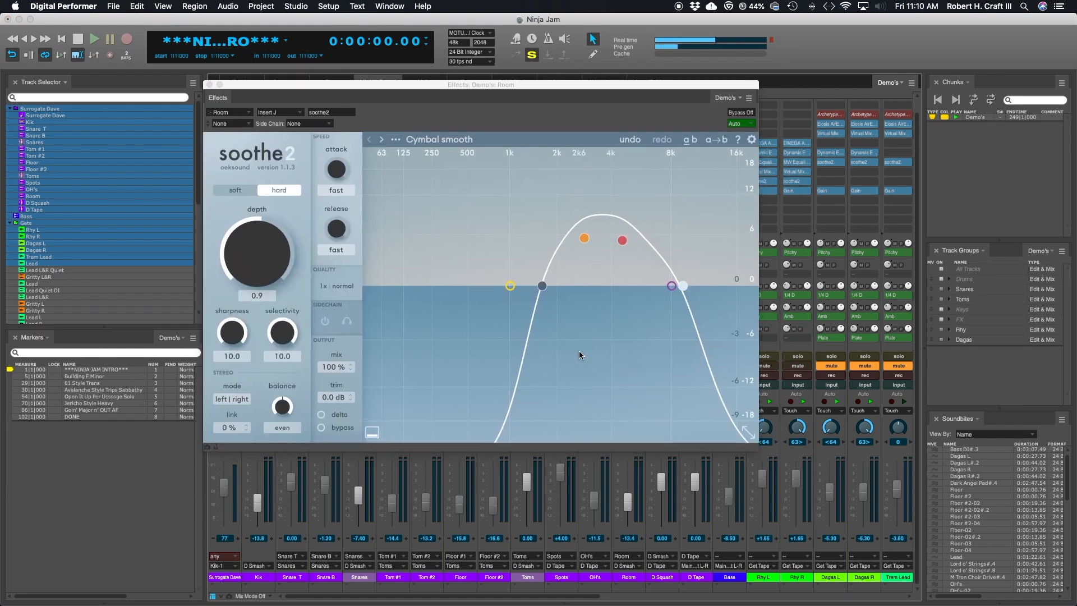
{"action": "left_click_drag", "start_coordinate": [249, 268], "coordinate": [249, 266]}
{"action": "left_click", "coordinate": [210, 85]}
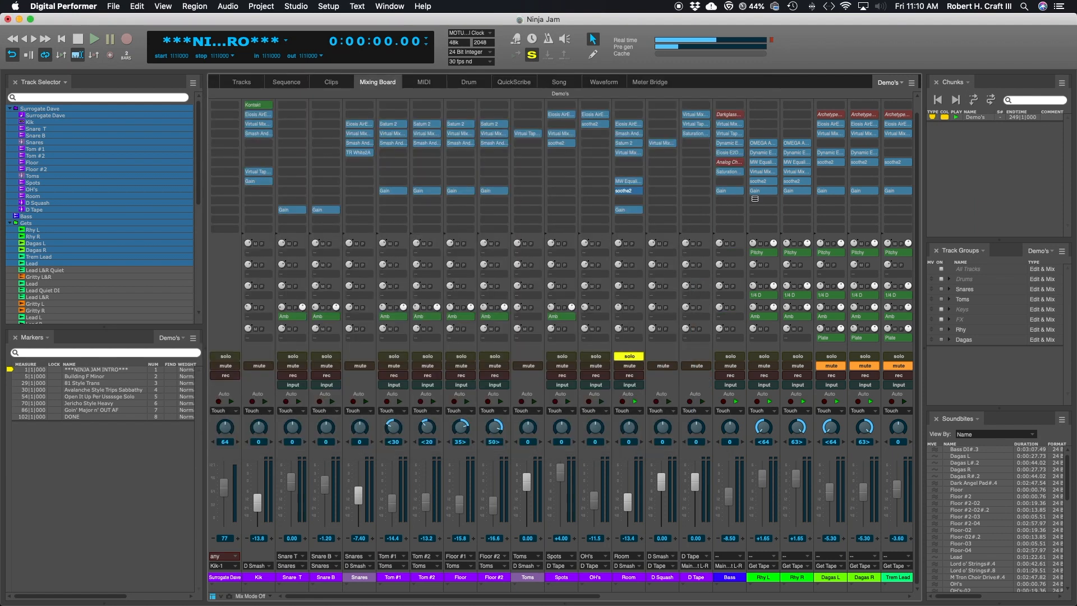
- Solo the Rhy L and Rhy R guitar tracks and take the Room track out of solo
{"action": "scroll", "coordinate": [755, 199], "scroll_direction": "right", "scroll_amount": 5}
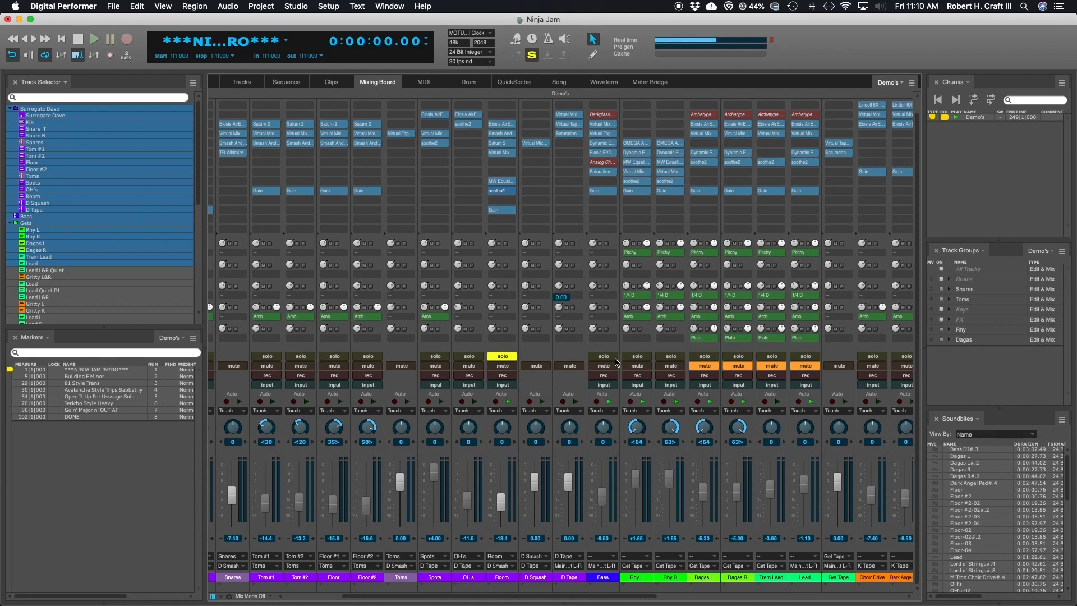
{"action": "left_click", "coordinate": [637, 357]}
{"action": "left_click", "coordinate": [511, 357]}
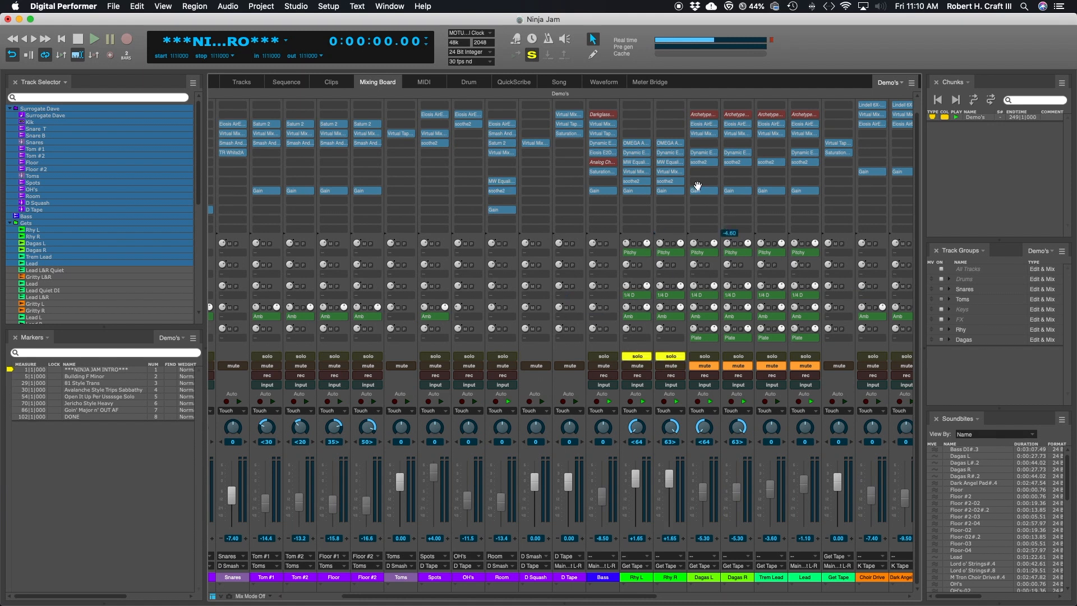
- Open soothe2 on the Rhy L track and browse its Electric guitar presets
{"action": "left_click", "coordinate": [640, 178]}
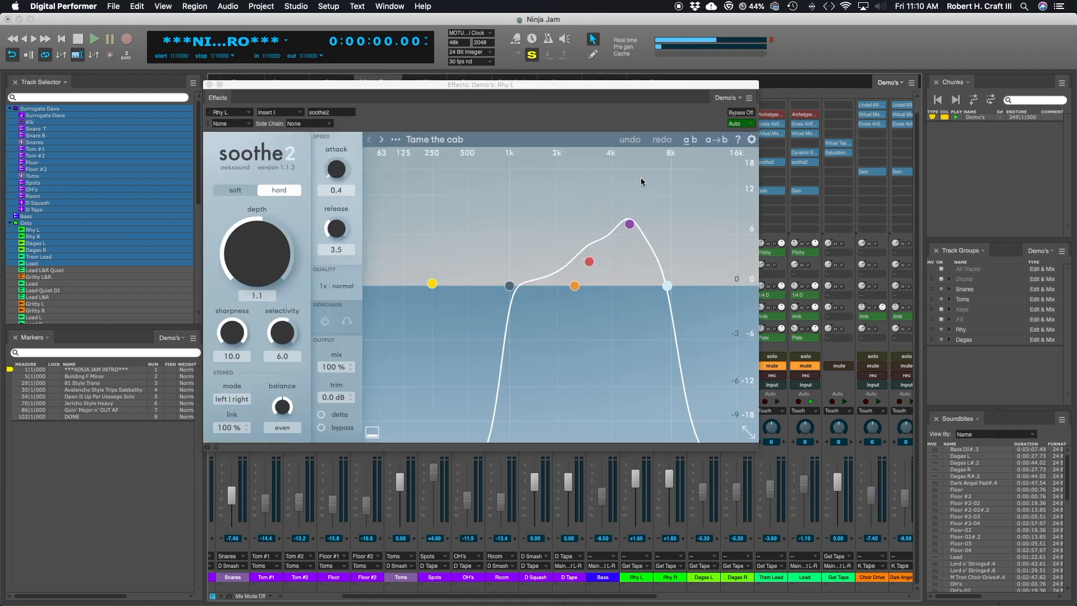
{"action": "left_click_drag", "start_coordinate": [589, 86], "coordinate": [436, 37]}
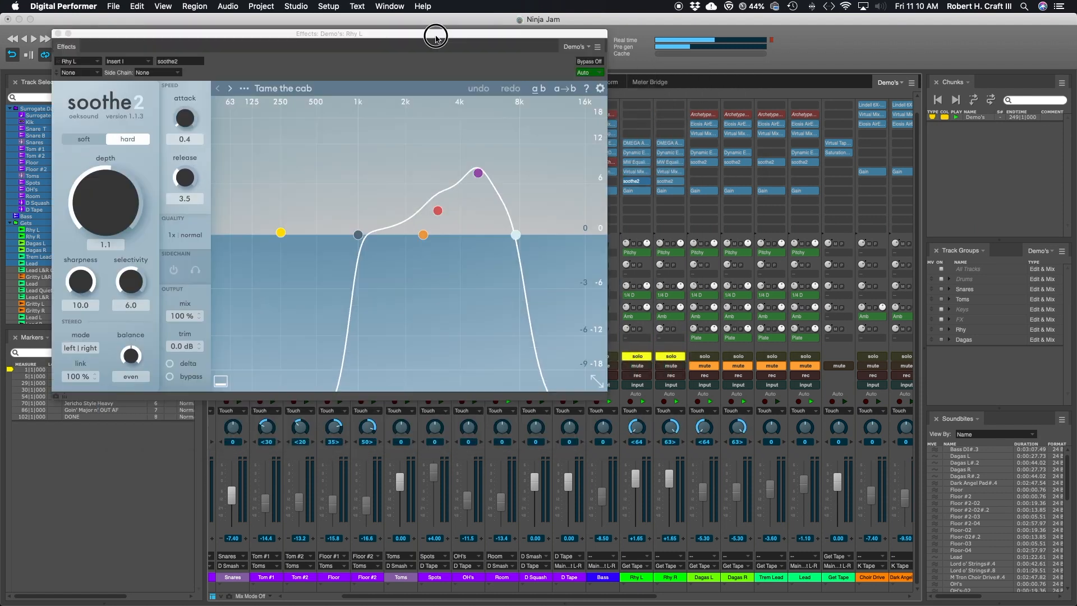
{"action": "left_click", "coordinate": [281, 86]}
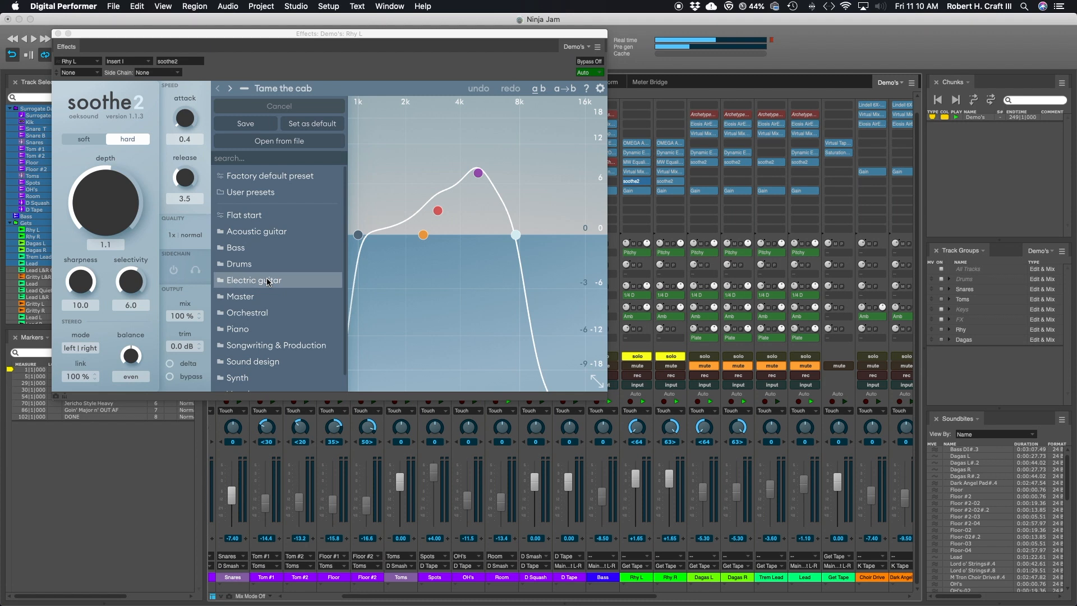
{"action": "mouse_move", "coordinate": [266, 281]}
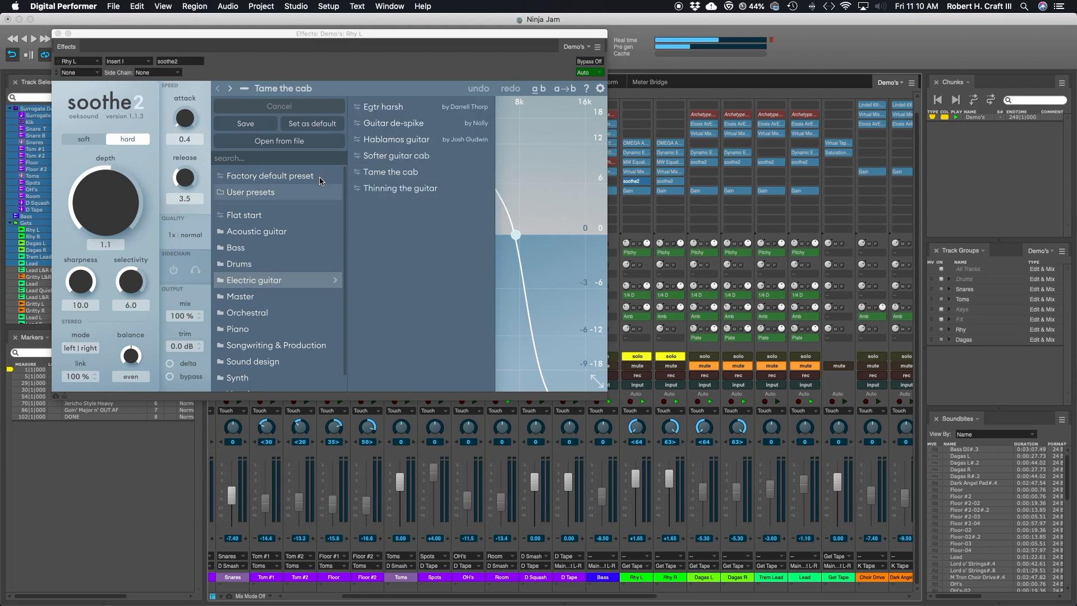
{"action": "left_click", "coordinate": [96, 372]}
{"action": "mouse_move", "coordinate": [87, 374]}
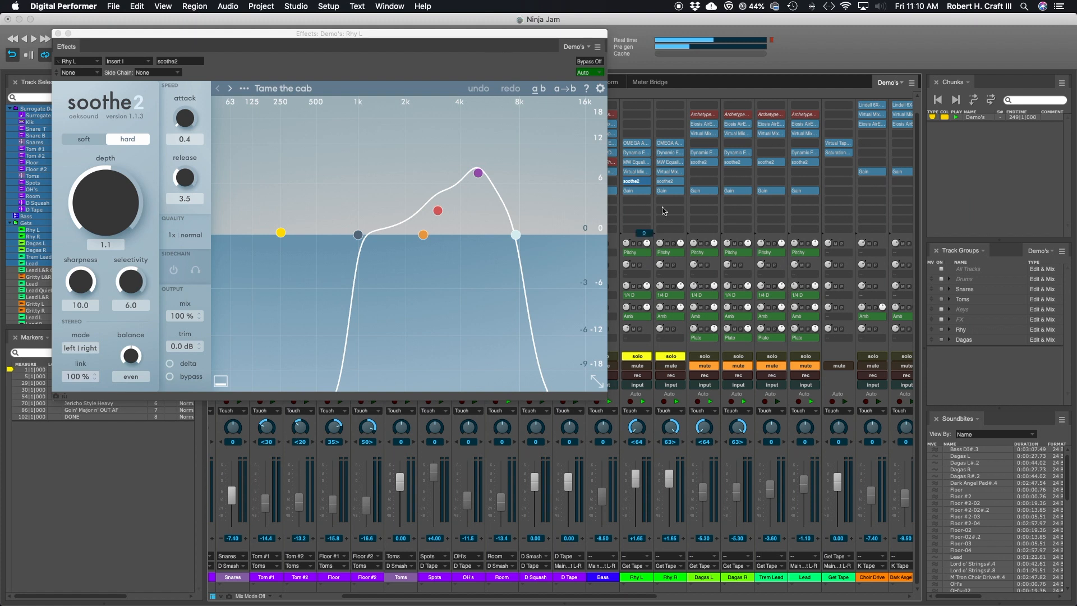
- Open soothe2 on the Rhy R track and arrange its window so both rhythm guitar displays can be watched during playback
{"action": "double_click", "coordinate": [666, 181]}
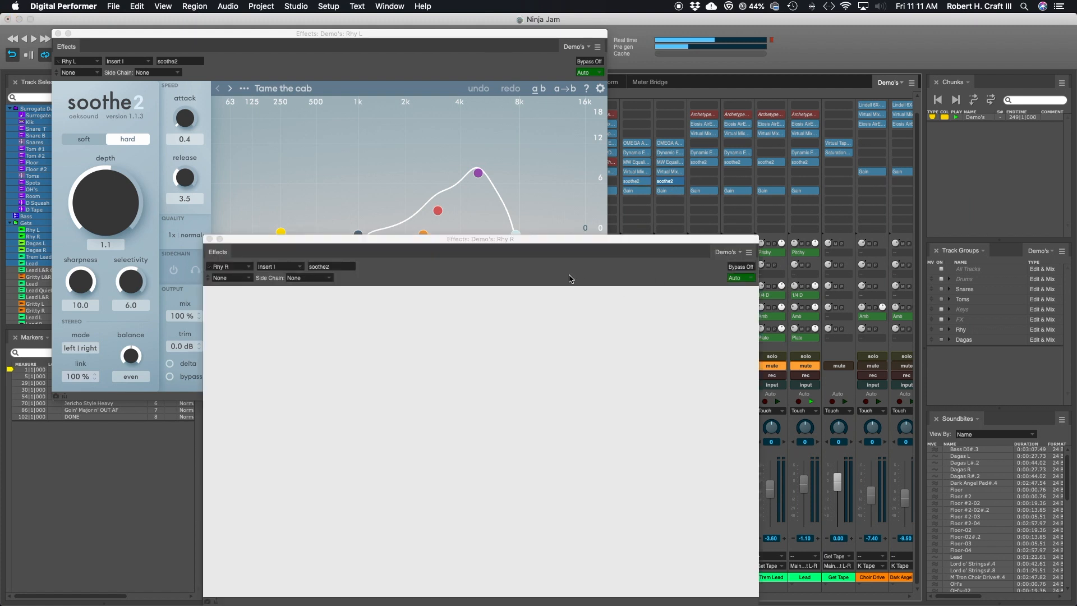
{"action": "left_click_drag", "start_coordinate": [455, 242], "coordinate": [707, 67]}
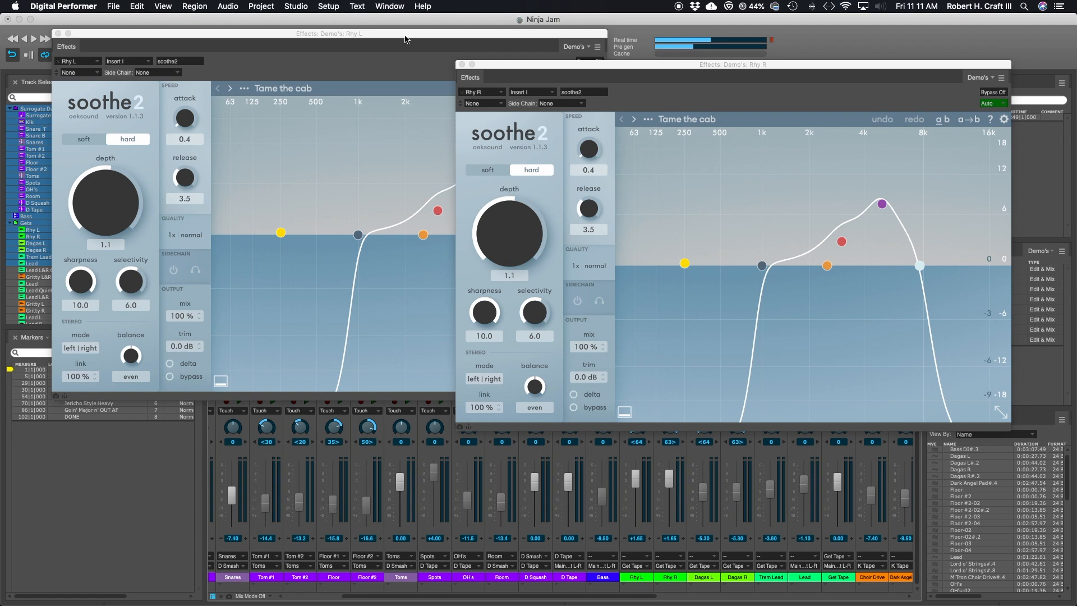
{"action": "left_click_drag", "start_coordinate": [407, 39], "coordinate": [358, 48]}
{"action": "left_click_drag", "start_coordinate": [721, 67], "coordinate": [767, 32]}
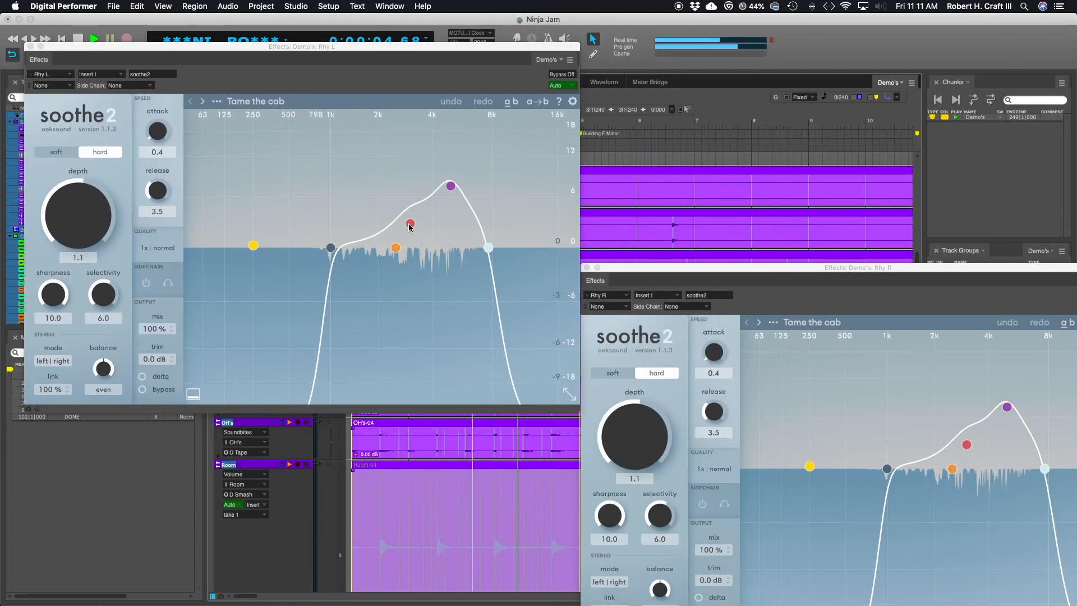
{"action": "left_click_drag", "start_coordinate": [820, 276], "coordinate": [649, 119]}
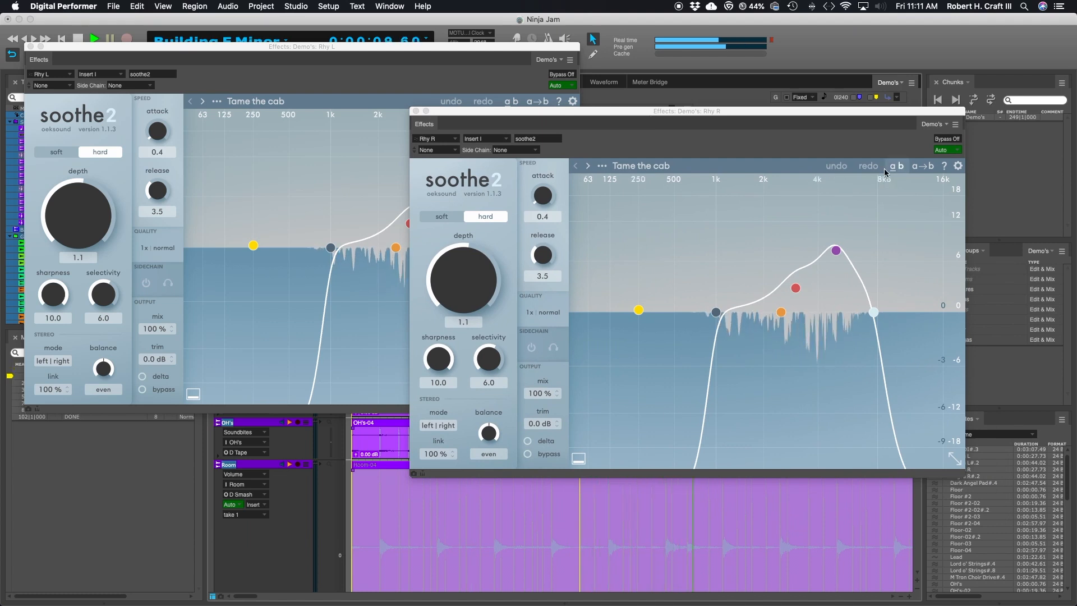
- Bypass soothe2 on Rhy R and Rhy L during playback, and re-enable both to compare the sound
{"action": "left_click", "coordinate": [956, 139]}
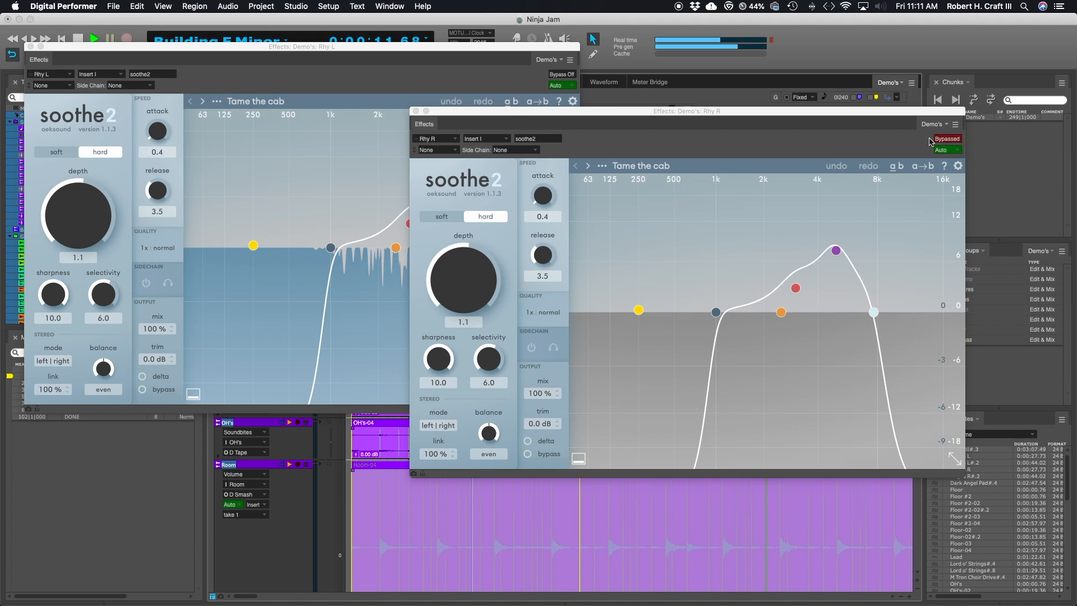
{"action": "left_click", "coordinate": [563, 74]}
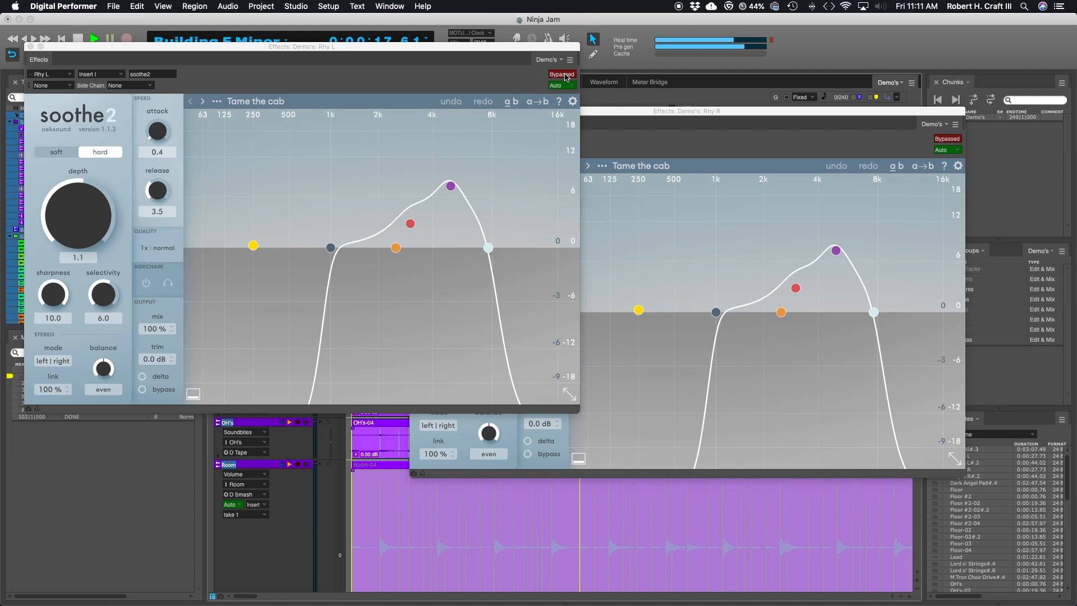
{"action": "left_click", "coordinate": [564, 74]}
{"action": "left_click", "coordinate": [947, 138]}
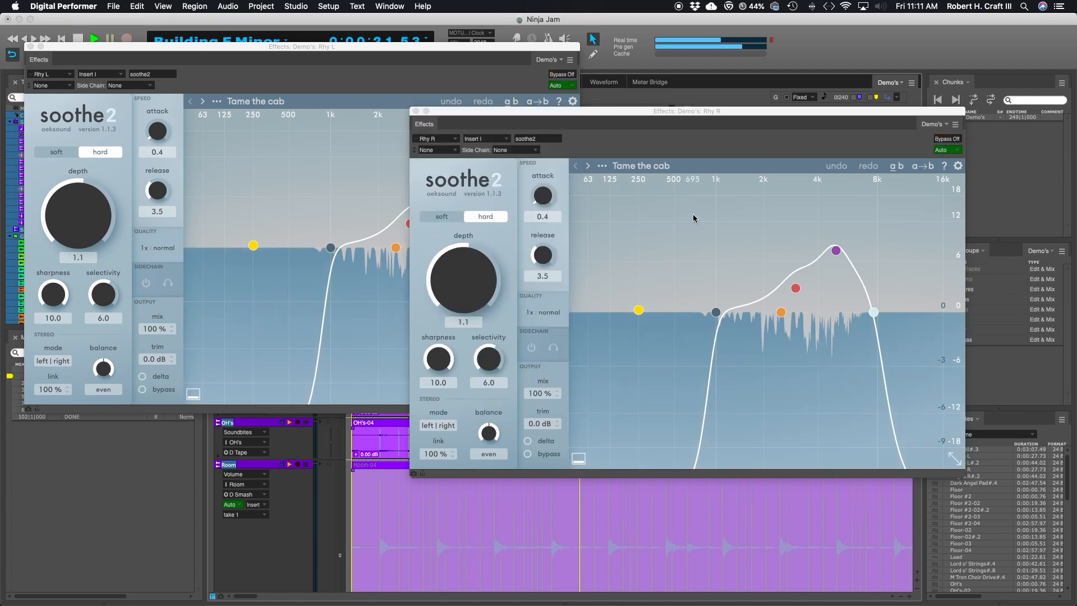
{"action": "left_click_drag", "start_coordinate": [630, 113], "coordinate": [626, 149]}
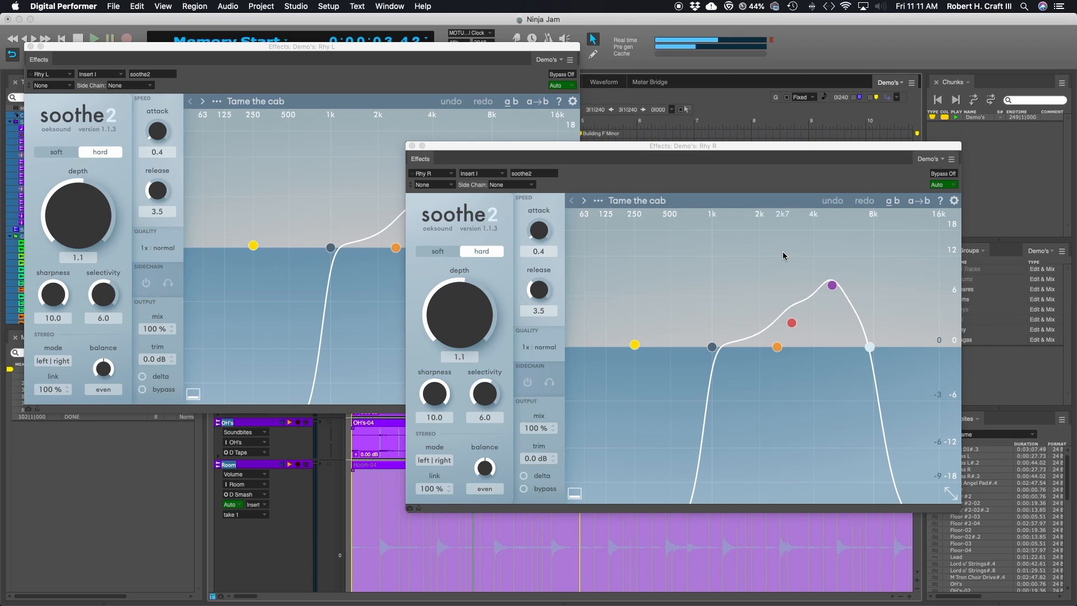
{"action": "left_click_drag", "start_coordinate": [685, 147], "coordinate": [672, 103]}
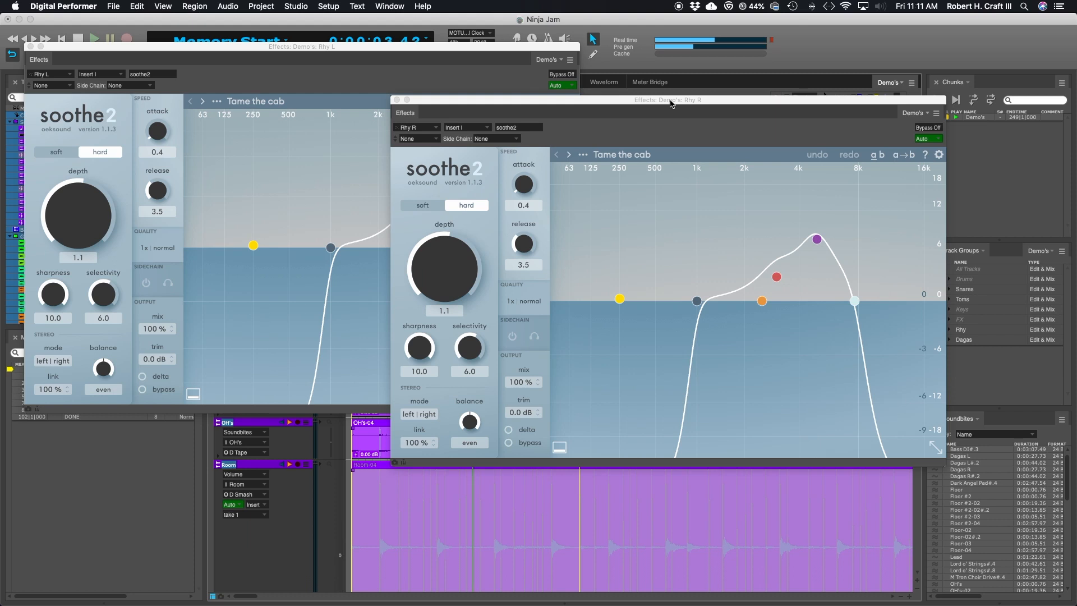
- Open the MW Equalizer on Rhy L and Rhy R side by side, and switch off the HMF and HF bands in both
{"action": "left_click_drag", "start_coordinate": [670, 103], "coordinate": [334, 90]}
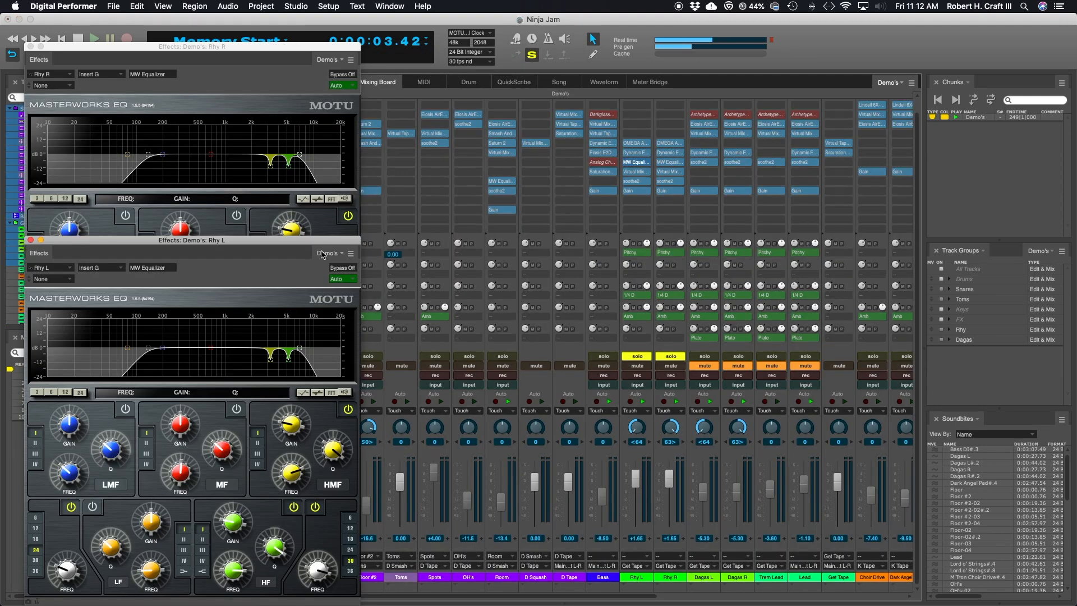
{"action": "left_click_drag", "start_coordinate": [269, 241], "coordinate": [639, 46]}
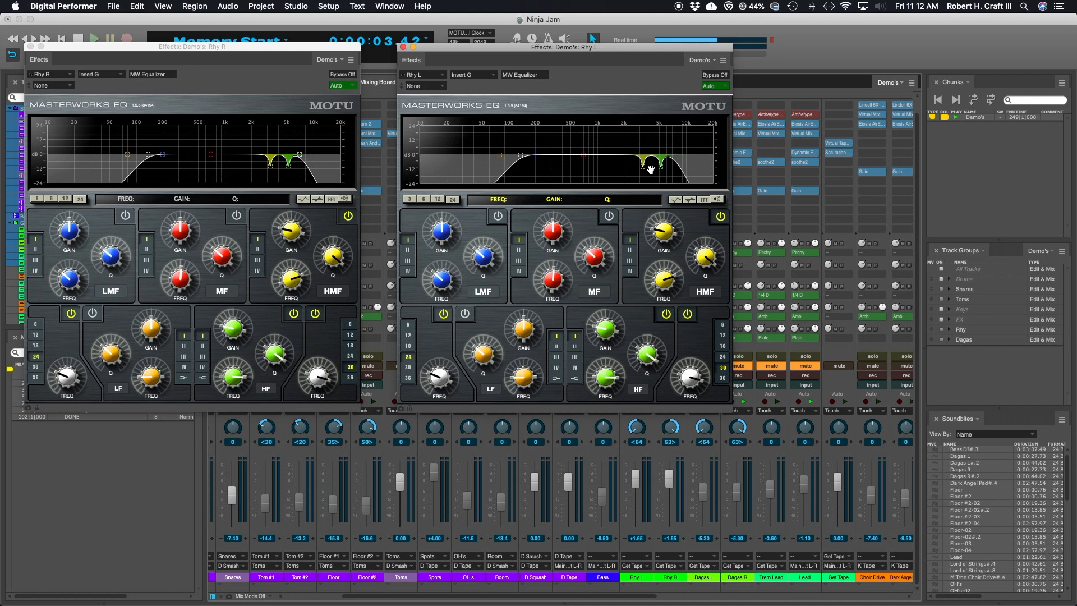
{"action": "left_click", "coordinate": [720, 216]}
{"action": "left_click", "coordinate": [665, 314]}
{"action": "left_click", "coordinate": [348, 216]}
{"action": "left_click", "coordinate": [293, 314]}
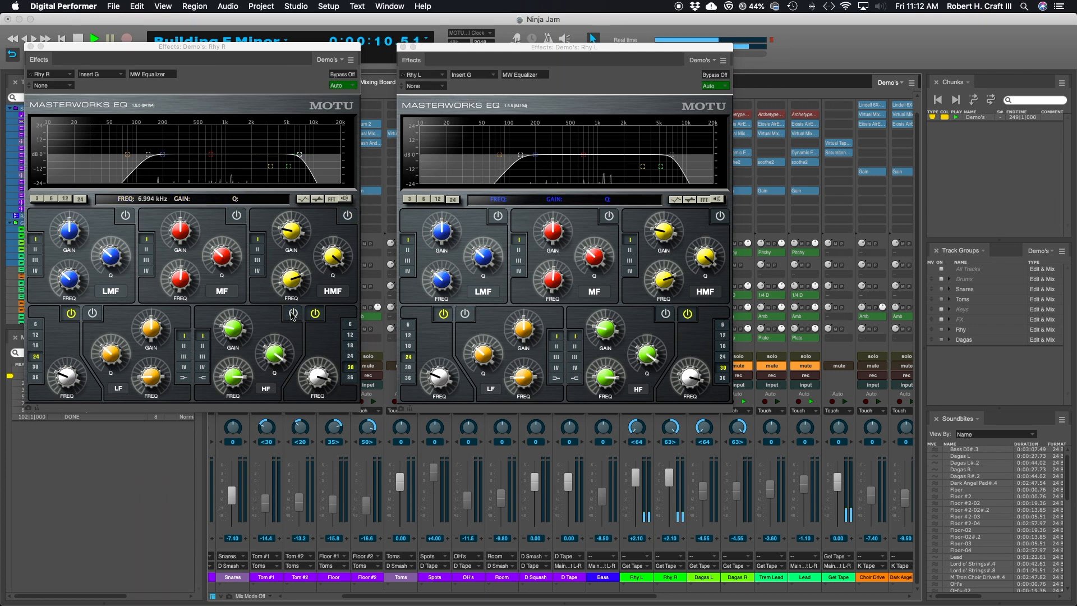
- Switch the HMF and HF bands back on in both MW Equalizers during playback, and close both equalizer windows
{"action": "left_click", "coordinate": [294, 313]}
{"action": "left_click", "coordinate": [348, 216]}
{"action": "left_click", "coordinate": [720, 216]}
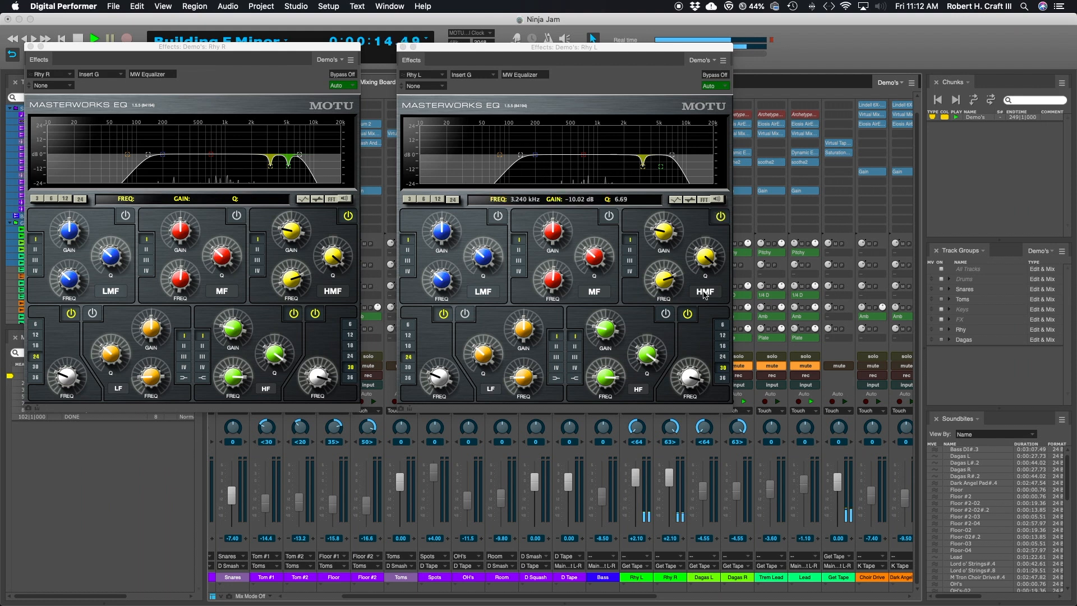
{"action": "left_click", "coordinate": [666, 313]}
{"action": "left_click_drag", "start_coordinate": [568, 48], "coordinate": [562, 45]}
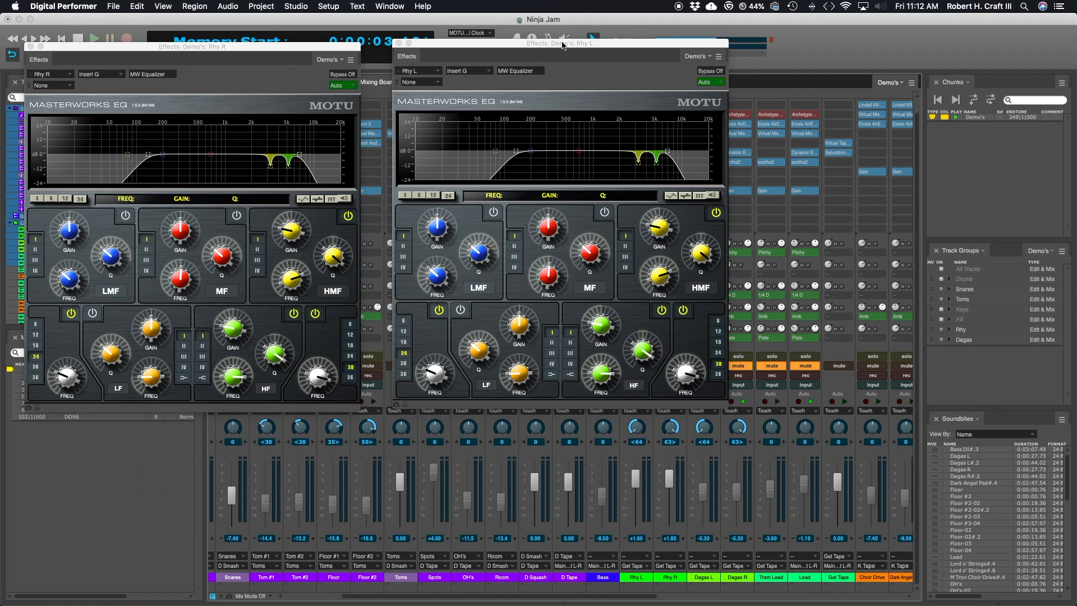
{"action": "mouse_move", "coordinate": [563, 45]}
{"action": "left_mouse_down"}
{"action": "mouse_move", "coordinate": [764, 114]}
{"action": "mouse_move", "coordinate": [836, 111]}
{"action": "mouse_move", "coordinate": [595, 51]}
{"action": "mouse_move", "coordinate": [504, 41]}
{"action": "mouse_move", "coordinate": [562, 45]}
{"action": "left_mouse_up"}
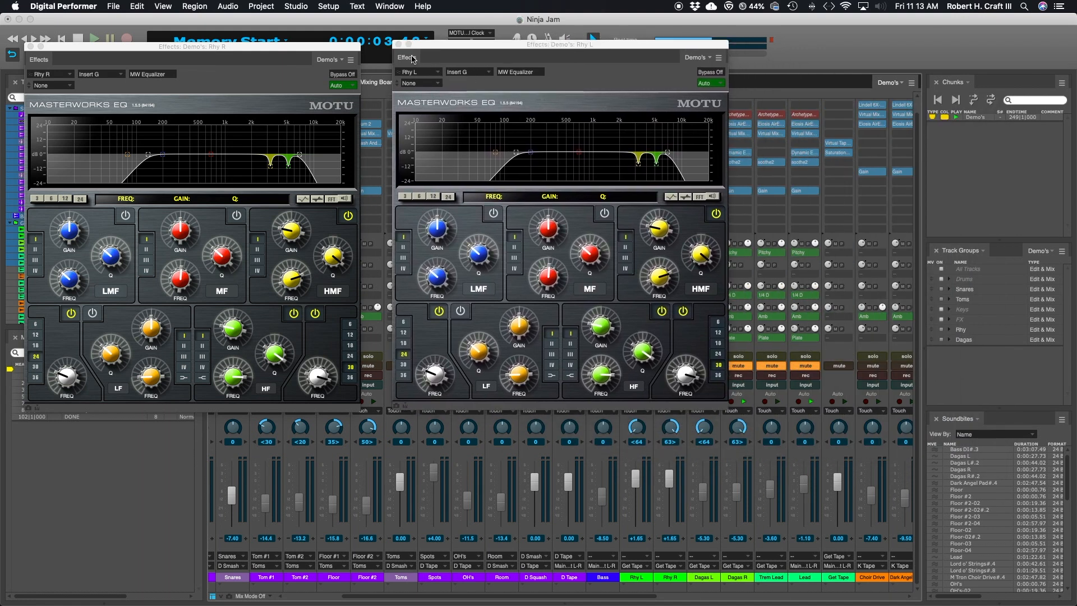
{"action": "left_click", "coordinate": [398, 44]}
{"action": "left_click", "coordinate": [30, 46]}
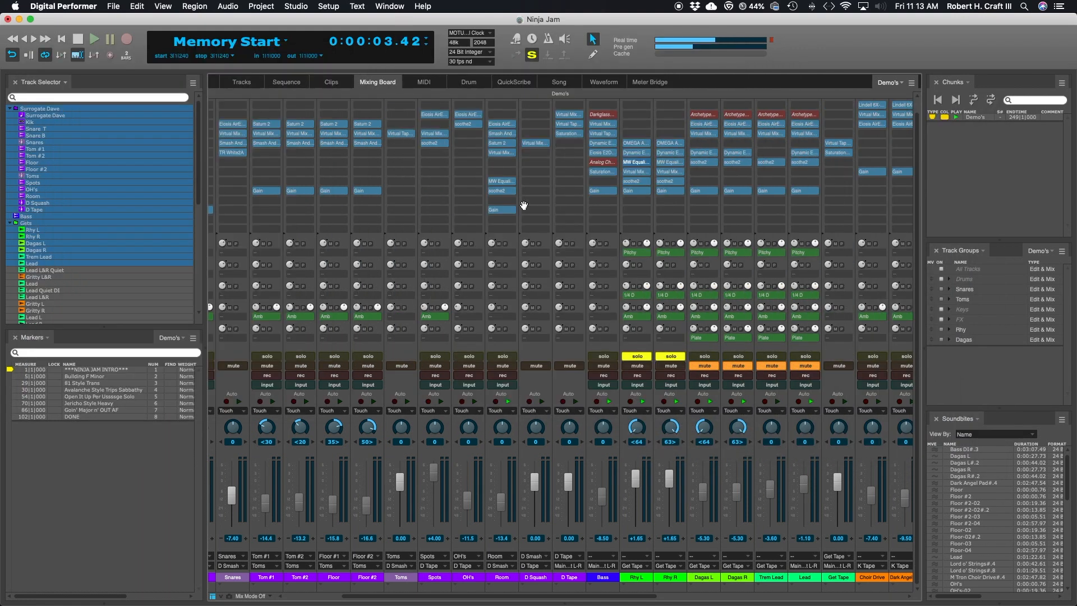
- Reopen soothe2 on Rhy L and Rhy R and arrange the two windows with both bypass controls accessible
{"action": "double_click", "coordinate": [639, 183]}
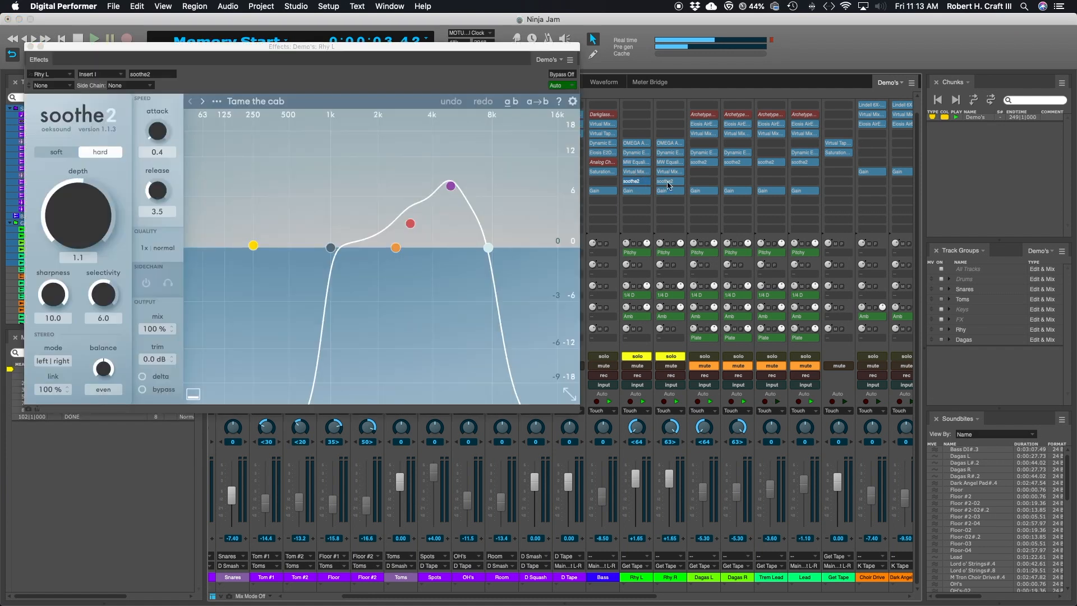
{"action": "double_click", "coordinate": [675, 184]}
{"action": "left_click_drag", "start_coordinate": [343, 241], "coordinate": [747, 65]}
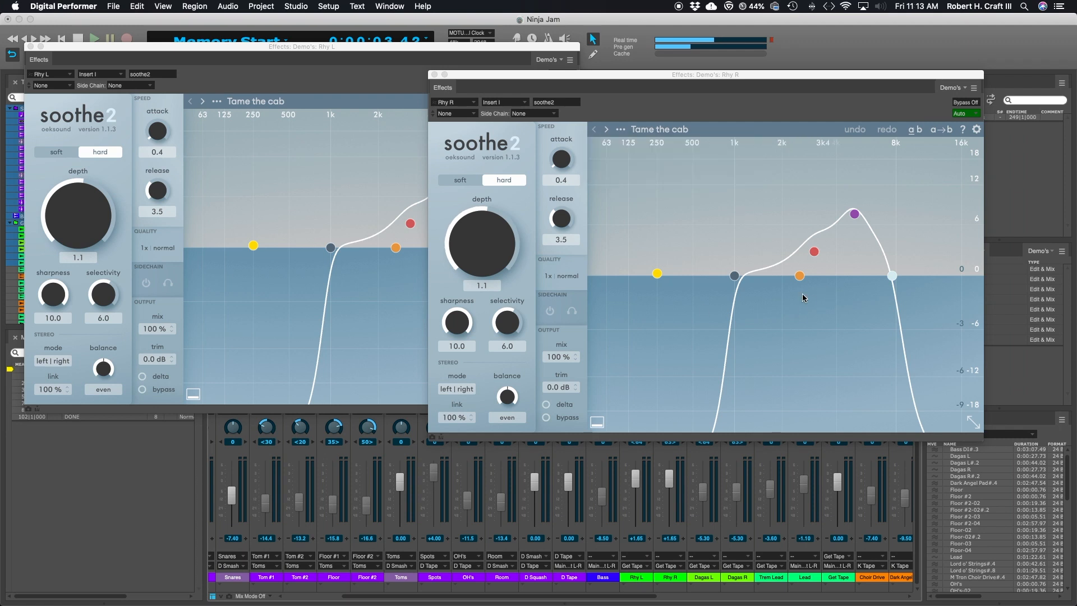
{"action": "left_click_drag", "start_coordinate": [592, 77], "coordinate": [641, 127]}
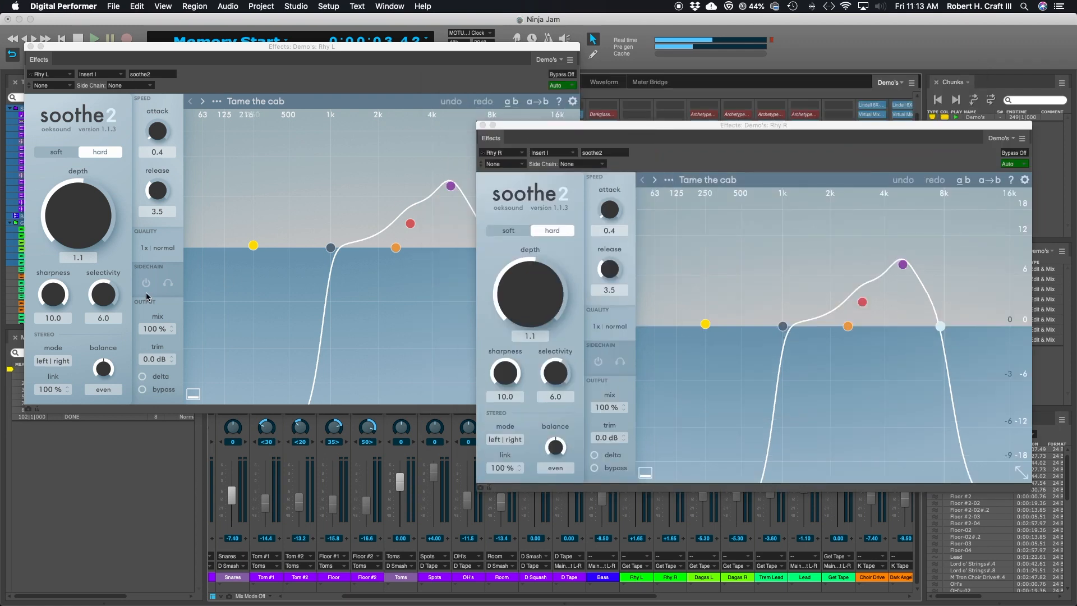
{"action": "mouse_move", "coordinate": [377, 49]}
{"action": "left_mouse_down"}
{"action": "mouse_move", "coordinate": [364, 45]}
{"action": "mouse_move", "coordinate": [381, 47]}
{"action": "left_mouse_up"}
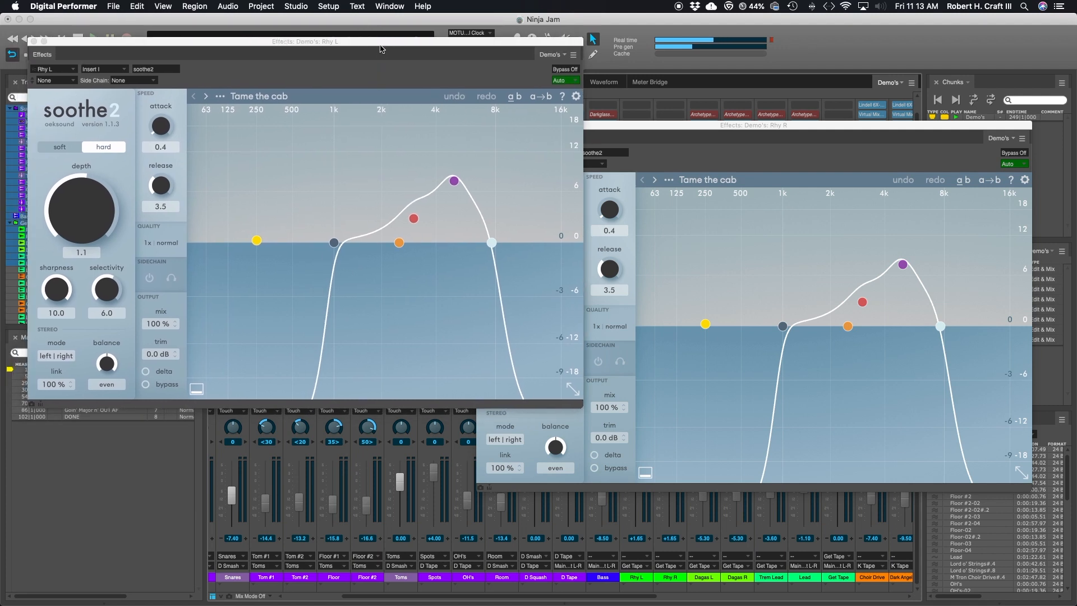
{"action": "left_click_drag", "start_coordinate": [702, 124], "coordinate": [712, 147]}
- Audition the rhythm guitars with both soothe2 instances bypassed, and bring the processing back on both tracks
{"action": "left_click", "coordinate": [1025, 174]}
{"action": "left_click", "coordinate": [567, 70]}
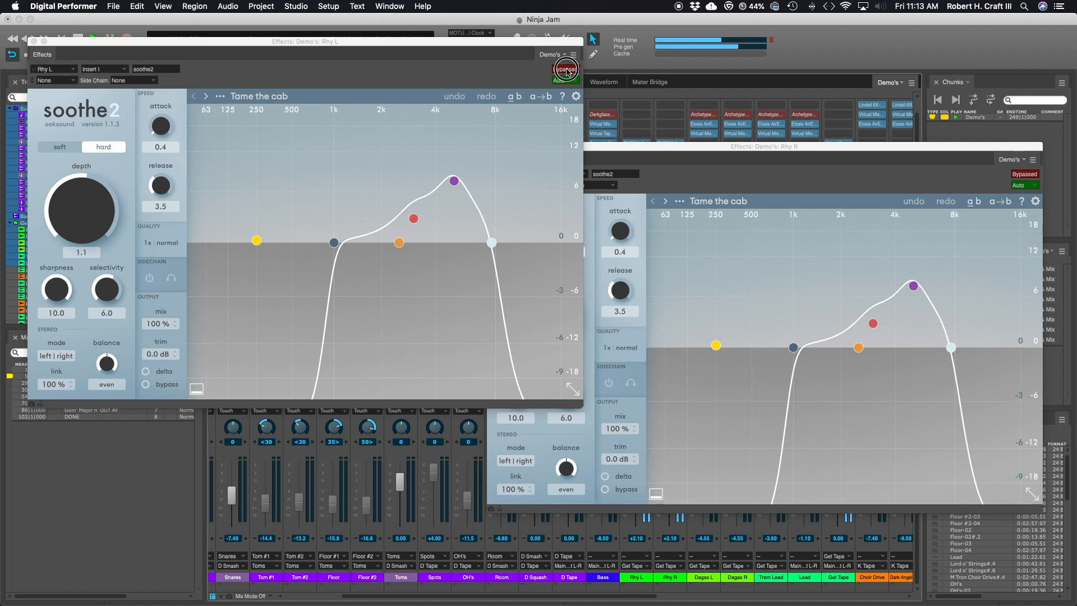
{"action": "left_click", "coordinate": [566, 70]}
{"action": "left_click", "coordinate": [1026, 174]}
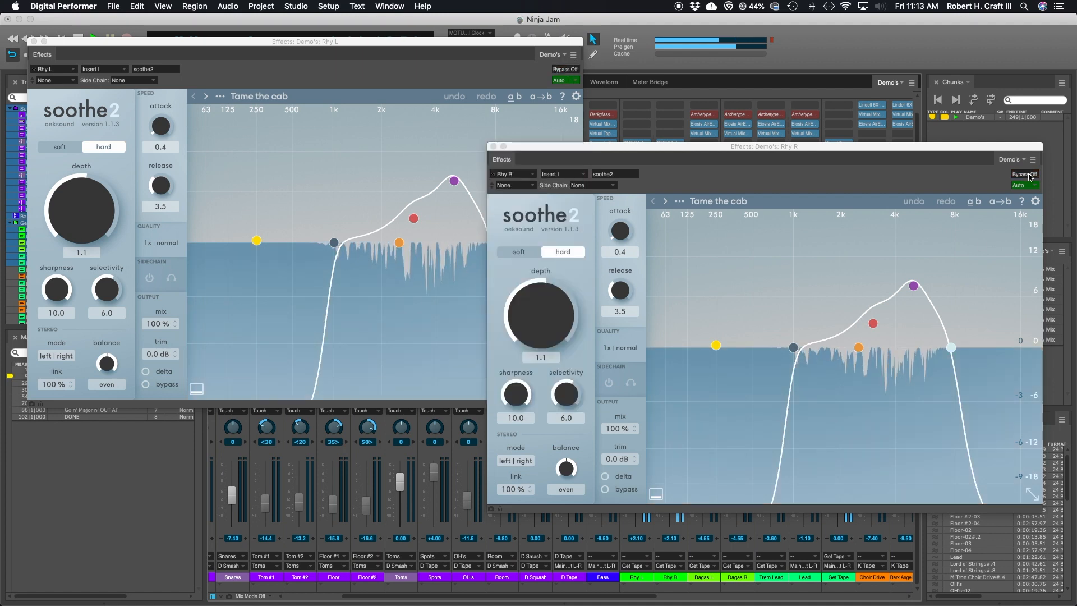
{"action": "left_click_drag", "start_coordinate": [673, 145], "coordinate": [675, 149]}
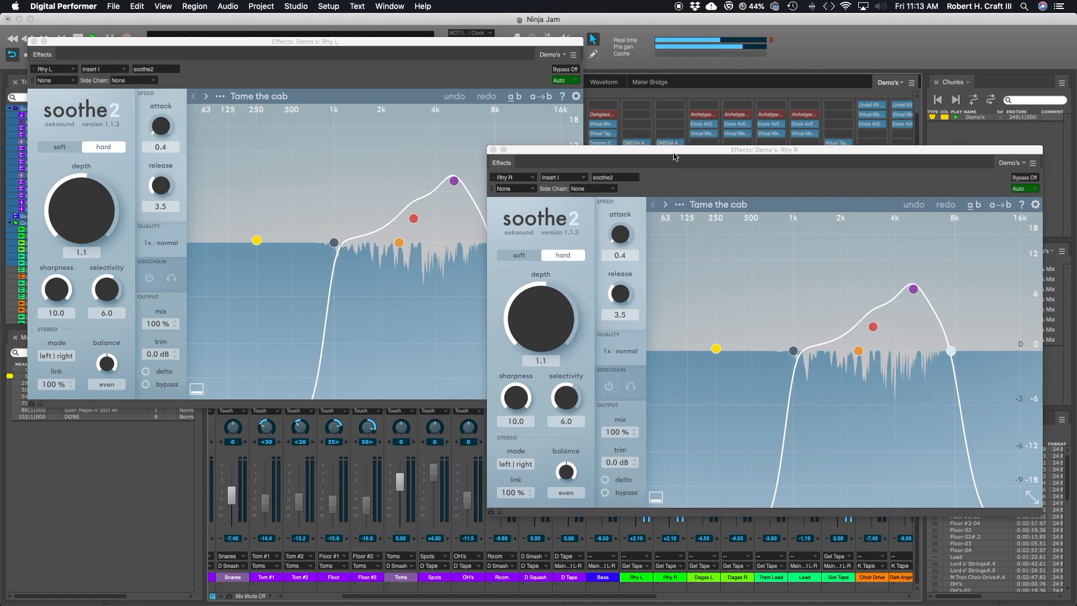
{"action": "left_click_drag", "start_coordinate": [673, 153], "coordinate": [664, 149]}
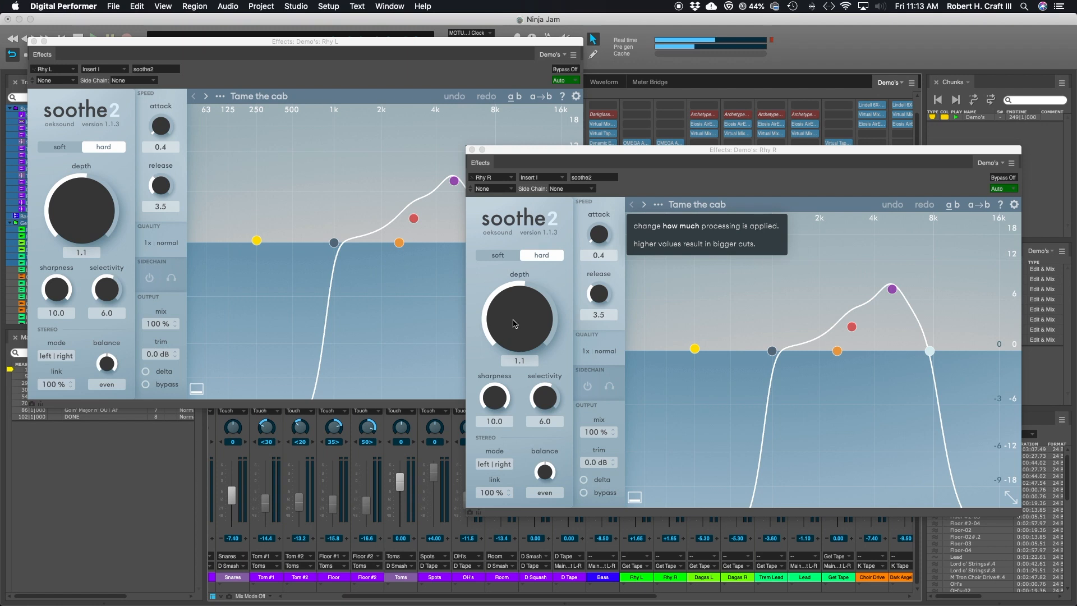
- Raise soothe2's depth on both rhythm guitars while auditioning, settling at 1.5 on Rhy L and 1.4 on Rhy R
{"action": "left_click_drag", "start_coordinate": [510, 337], "coordinate": [507, 299]}
{"action": "mouse_move", "coordinate": [80, 227]}
{"action": "left_mouse_down"}
{"action": "mouse_move", "coordinate": [79, 149]}
{"action": "mouse_move", "coordinate": [82, 220]}
{"action": "left_mouse_up"}
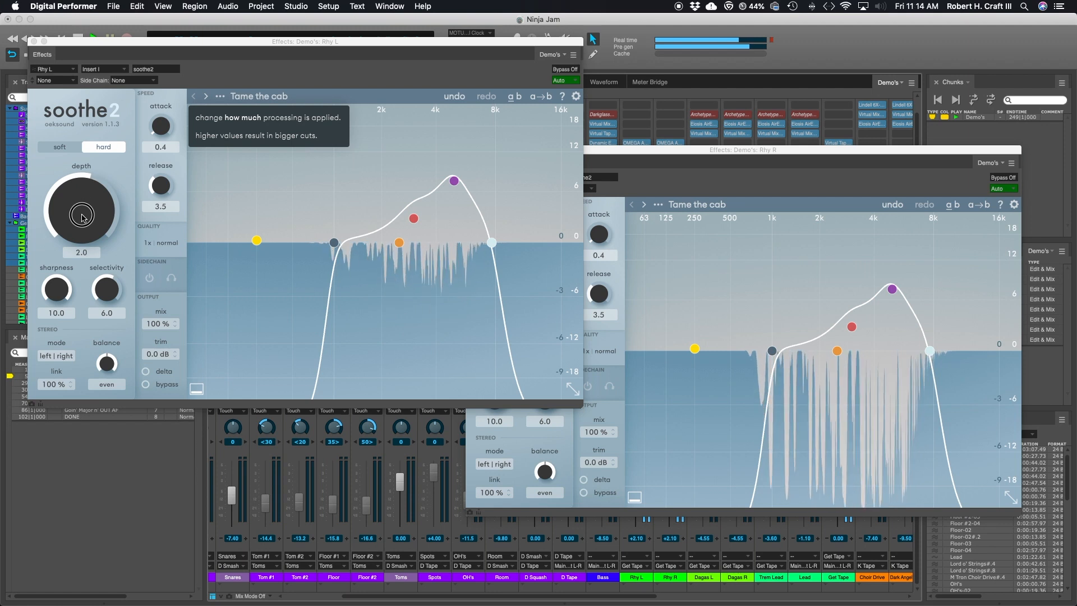
{"action": "left_click", "coordinate": [590, 169]}
{"action": "mouse_move", "coordinate": [508, 320]}
{"action": "left_mouse_down"}
{"action": "mouse_move", "coordinate": [512, 345]}
{"action": "mouse_move", "coordinate": [513, 322]}
{"action": "left_mouse_up"}
- Compare the new depth settings by bypassing soothe2 on Rhy R and Rhy L, and re-enable both
{"action": "left_click", "coordinate": [1002, 178]}
{"action": "left_click", "coordinate": [567, 70]}
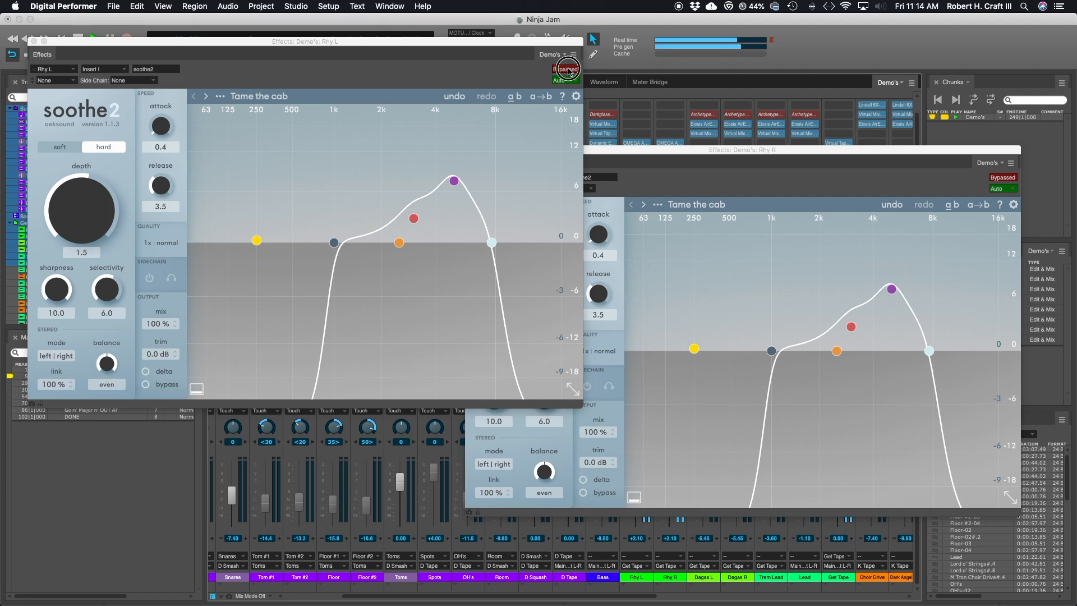
{"action": "left_click", "coordinate": [567, 69]}
{"action": "left_click", "coordinate": [1007, 179]}
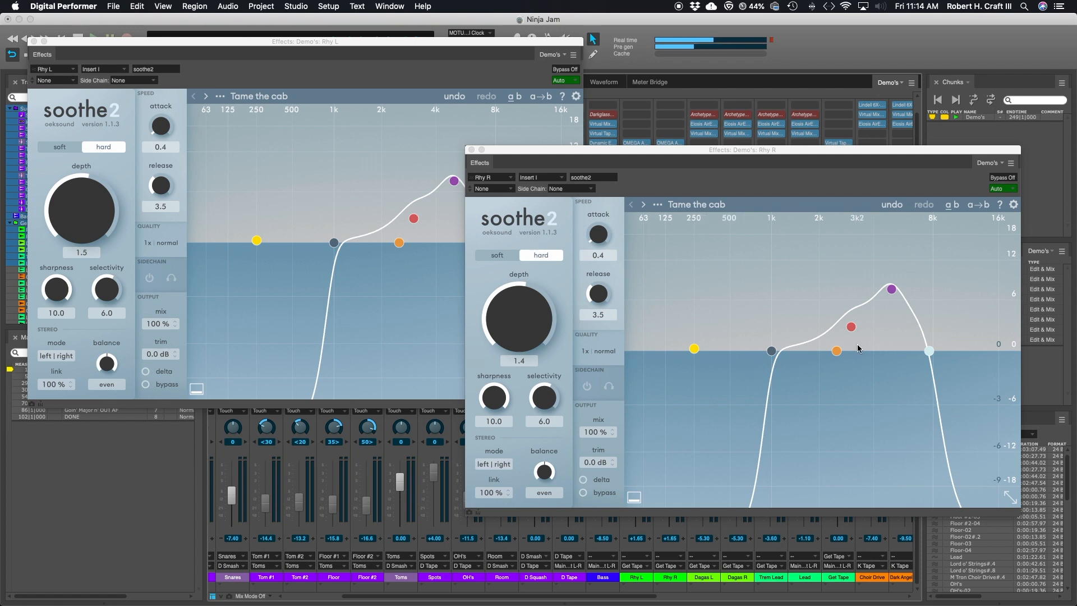
- Move the Rhy R soothe2 window off the mixer inserts and open the MW Equalizer on the Rhy L track
{"action": "left_click_drag", "start_coordinate": [748, 153], "coordinate": [608, 132]}
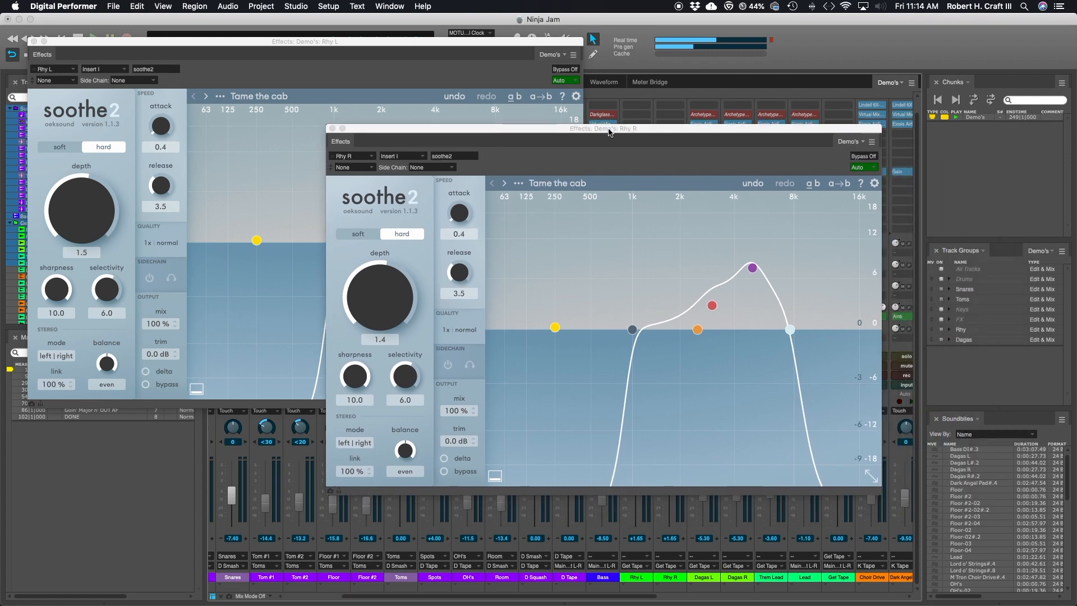
{"action": "left_click_drag", "start_coordinate": [609, 132], "coordinate": [622, 195]}
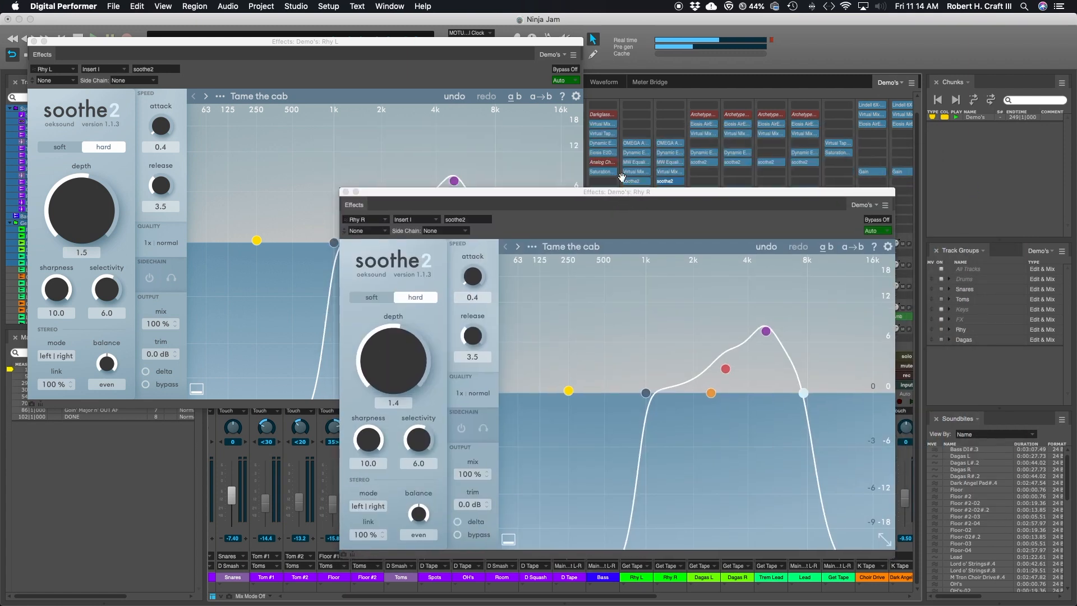
{"action": "left_click", "coordinate": [635, 163]}
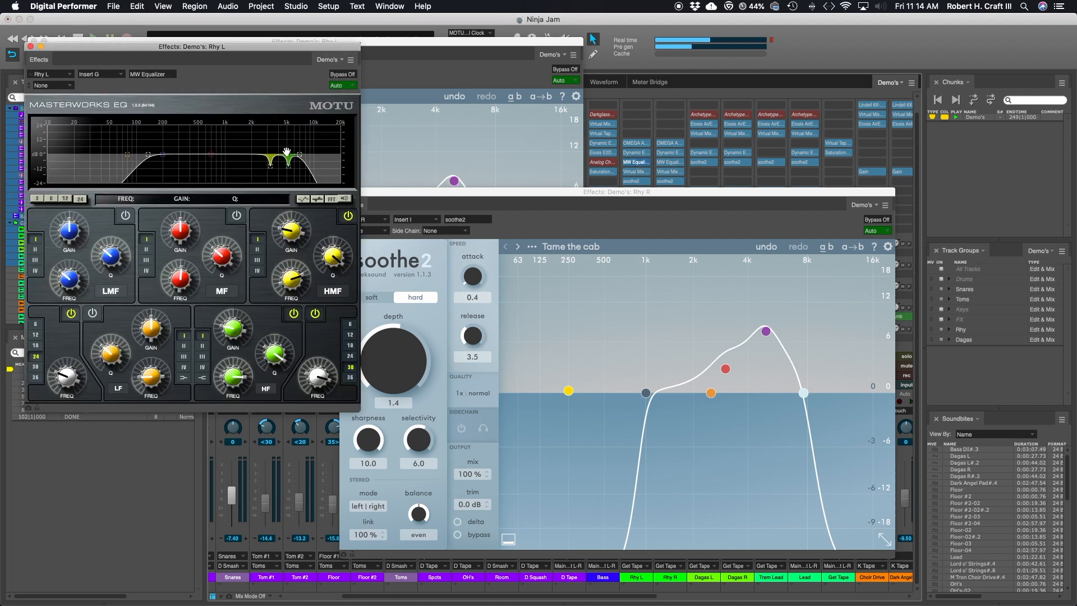
- Close the MW Equalizer on Rhy L and the soothe2 windows of both rhythm guitars
{"action": "left_click", "coordinate": [31, 46]}
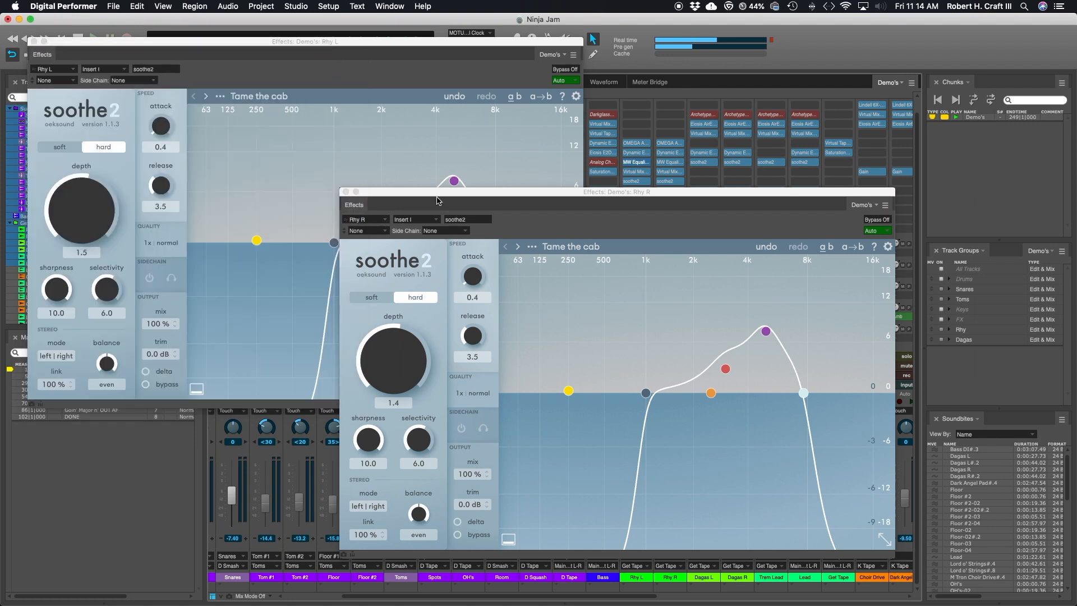
{"action": "left_click_drag", "start_coordinate": [471, 198], "coordinate": [442, 173]}
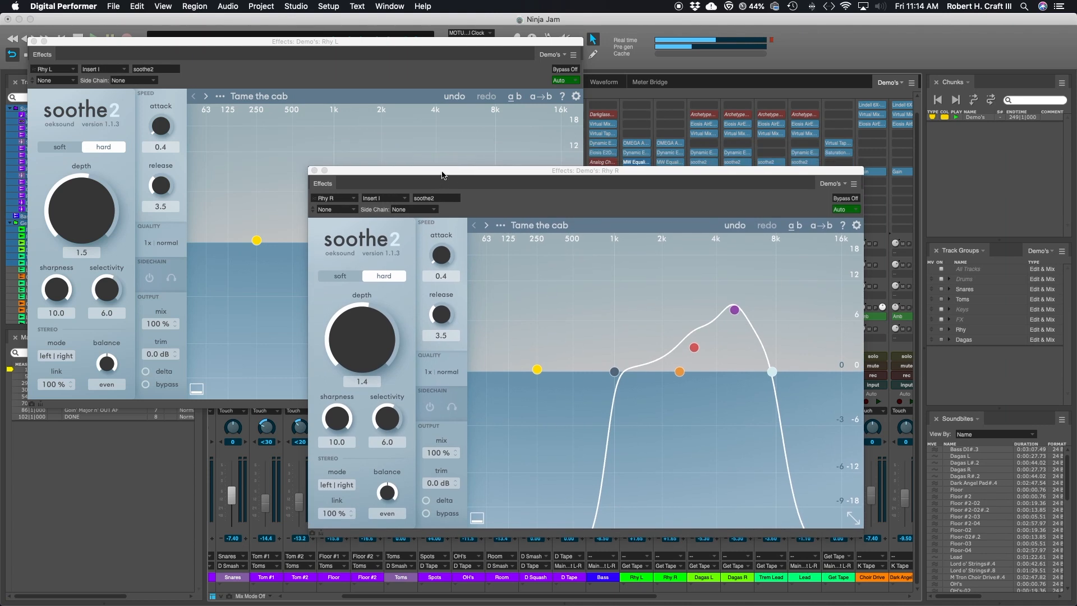
{"action": "left_click", "coordinate": [314, 170]}
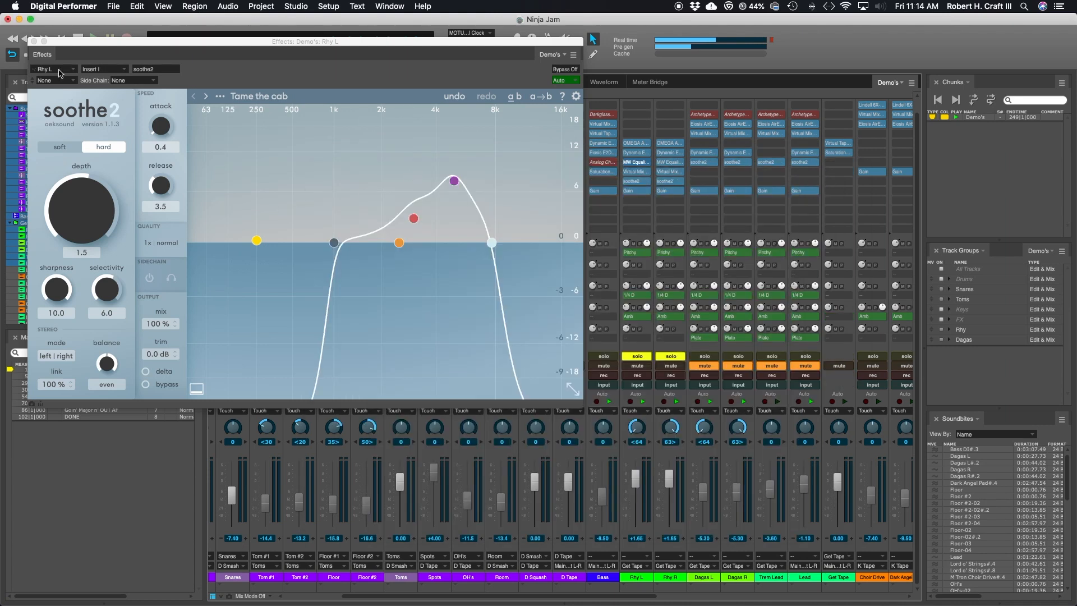
{"action": "left_click", "coordinate": [33, 42]}
- Solo the OH's track and take both rhythm guitars out of solo
{"action": "scroll", "coordinate": [677, 206], "scroll_direction": "left", "scroll_amount": 3}
{"action": "left_click", "coordinate": [526, 356]}
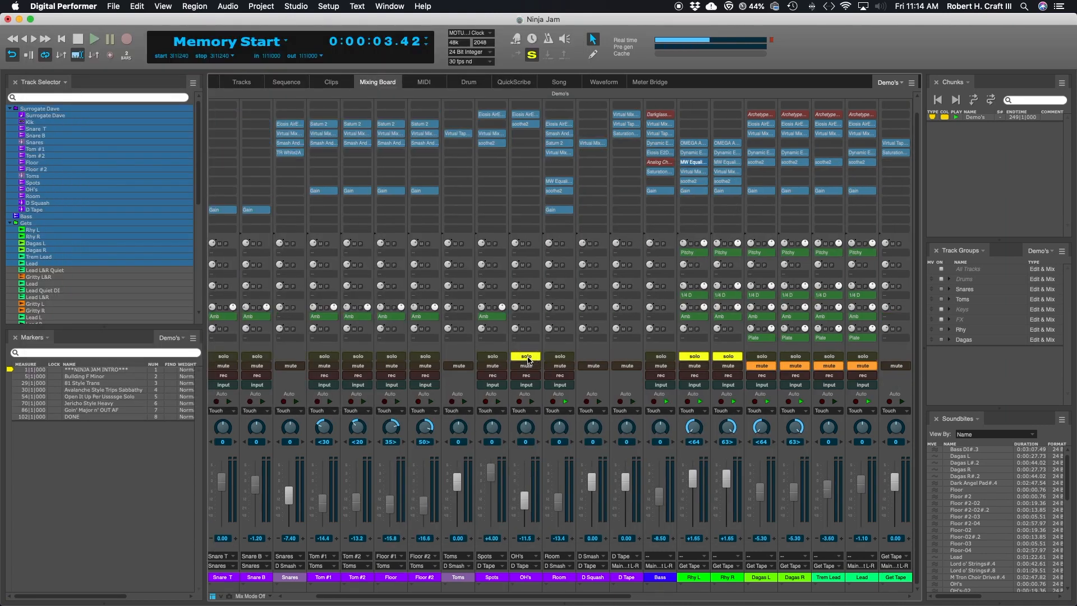
{"action": "left_click", "coordinate": [728, 356]}
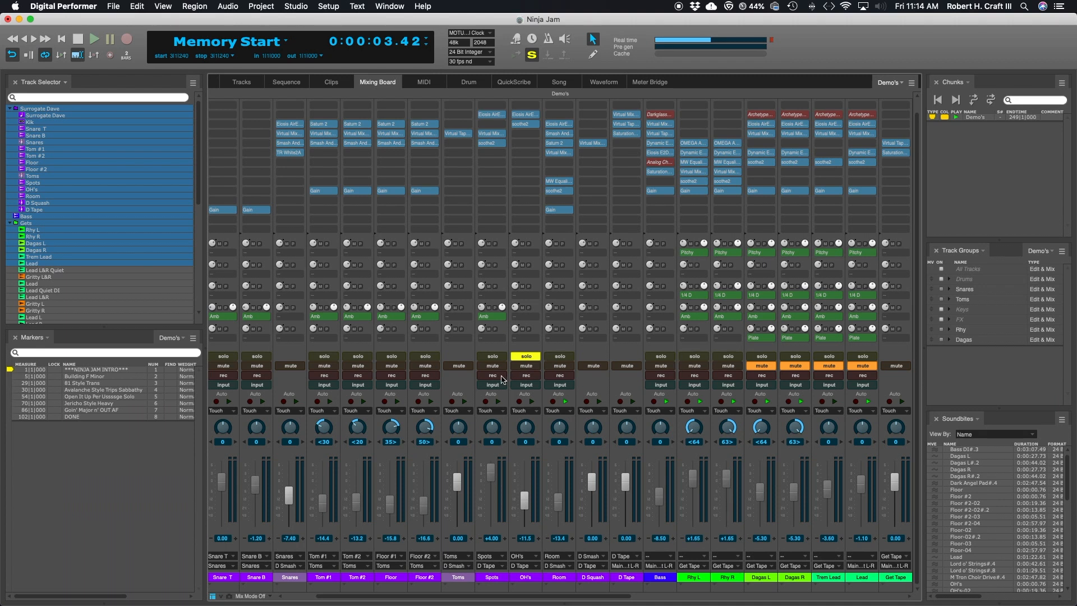
- Open soothe2 on the OH's track and reposition its window while checking the inserts on the neighbouring drum channels
{"action": "left_click", "coordinate": [526, 124]}
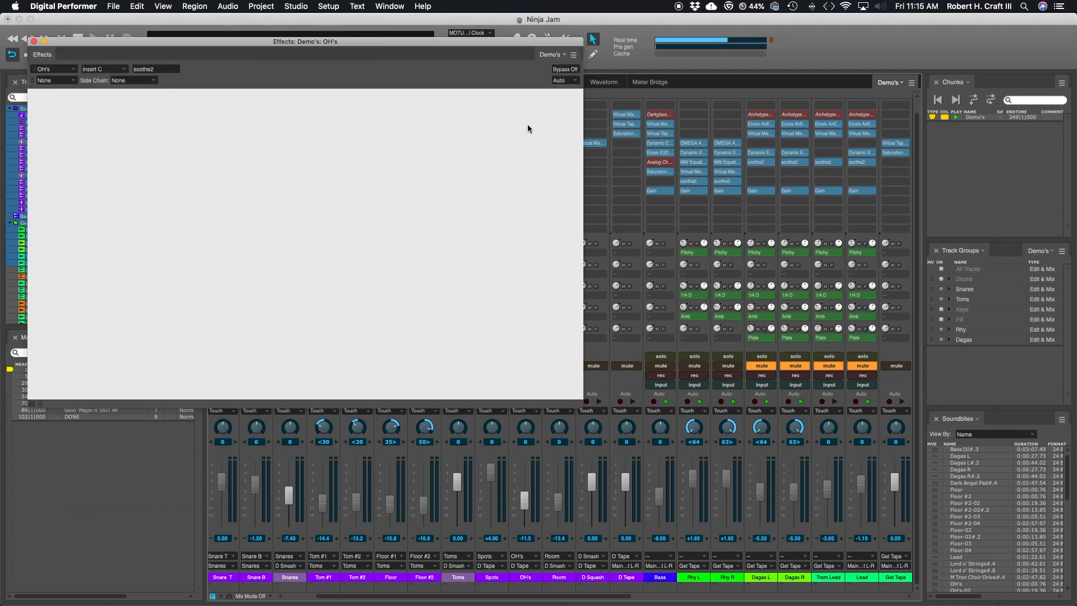
{"action": "left_click_drag", "start_coordinate": [345, 41], "coordinate": [568, 74]}
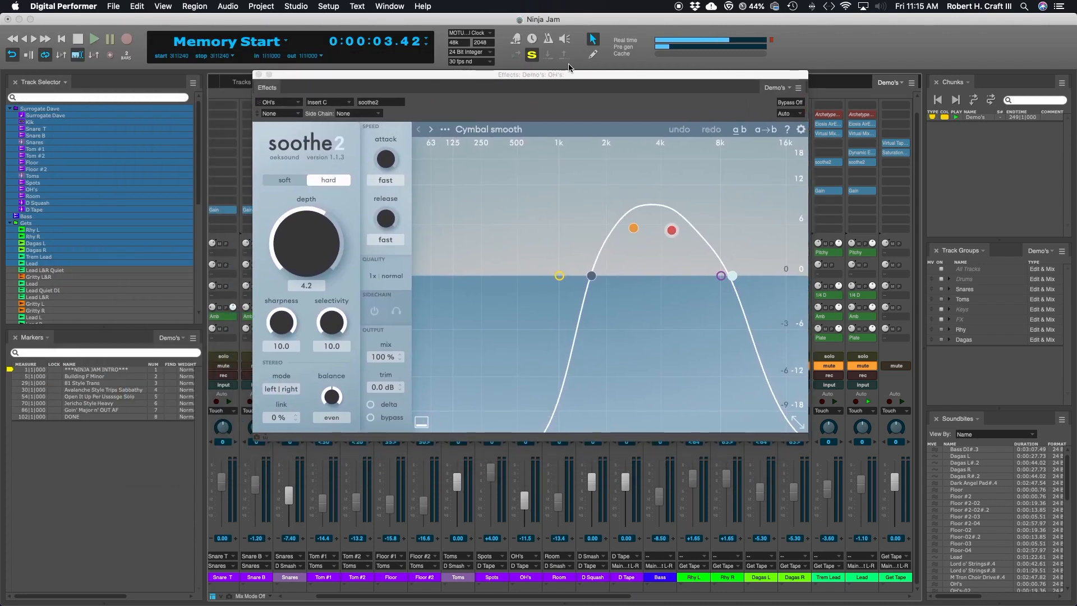
{"action": "left_click_drag", "start_coordinate": [555, 73], "coordinate": [703, 88]}
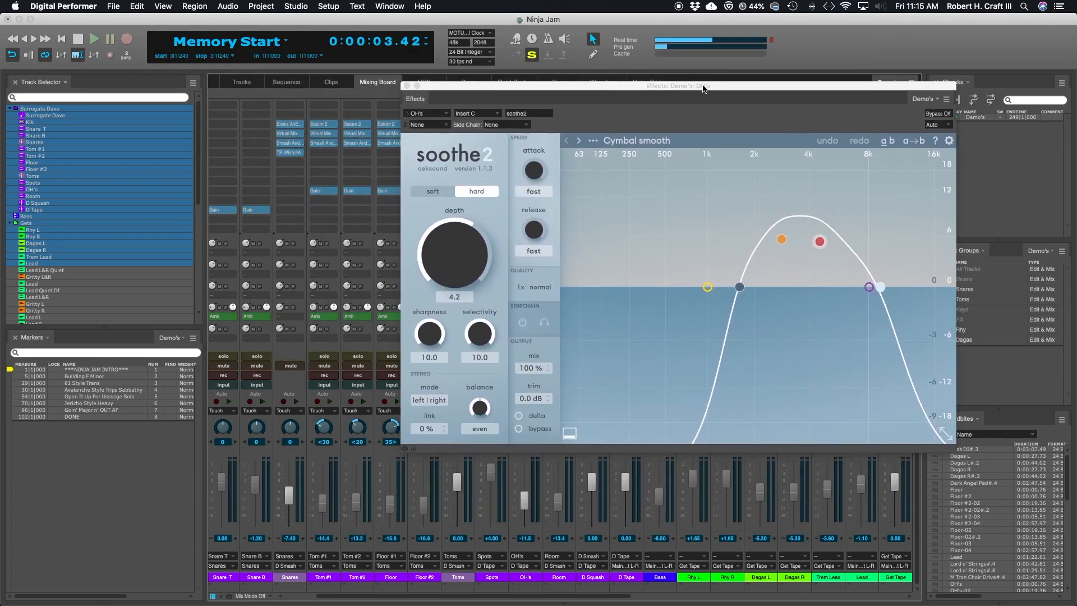
{"action": "scroll", "coordinate": [268, 162], "scroll_direction": "left", "scroll_amount": 3}
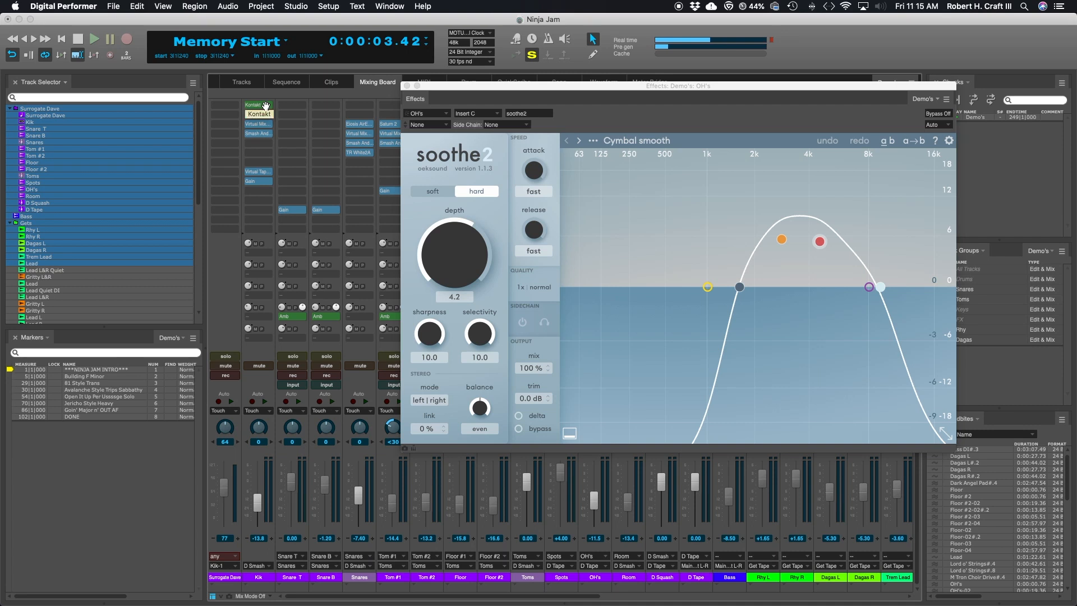
{"action": "left_click_drag", "start_coordinate": [647, 88], "coordinate": [562, 37]}
{"action": "left_click_drag", "start_coordinate": [526, 41], "coordinate": [516, 42]}
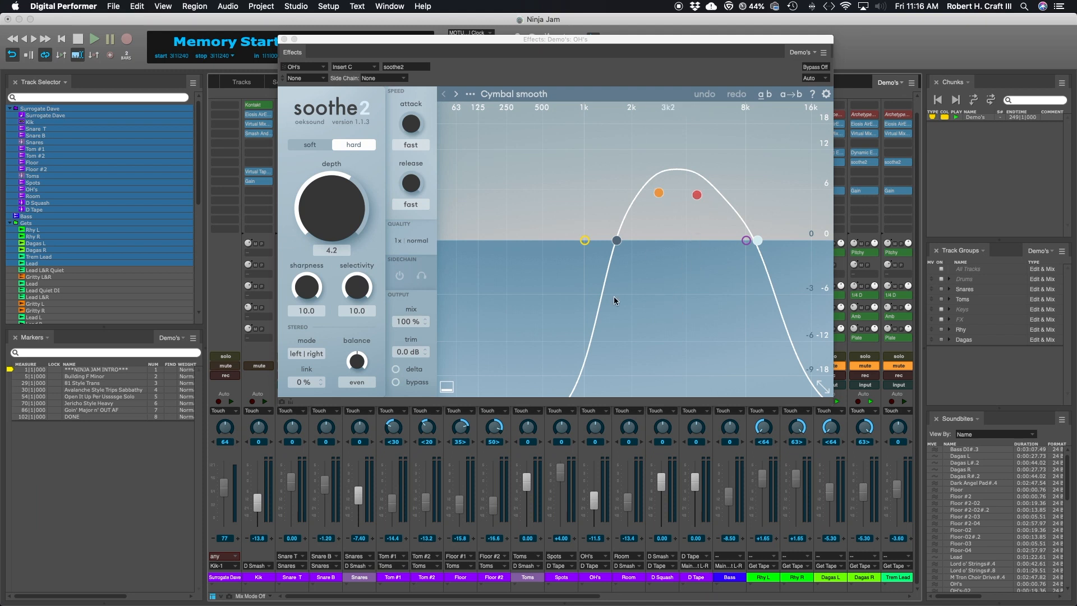
- Play the soloed overheads with their soothe2 window open, and compare the sound with the effect bypassed and active
{"action": "left_click", "coordinate": [285, 39]}
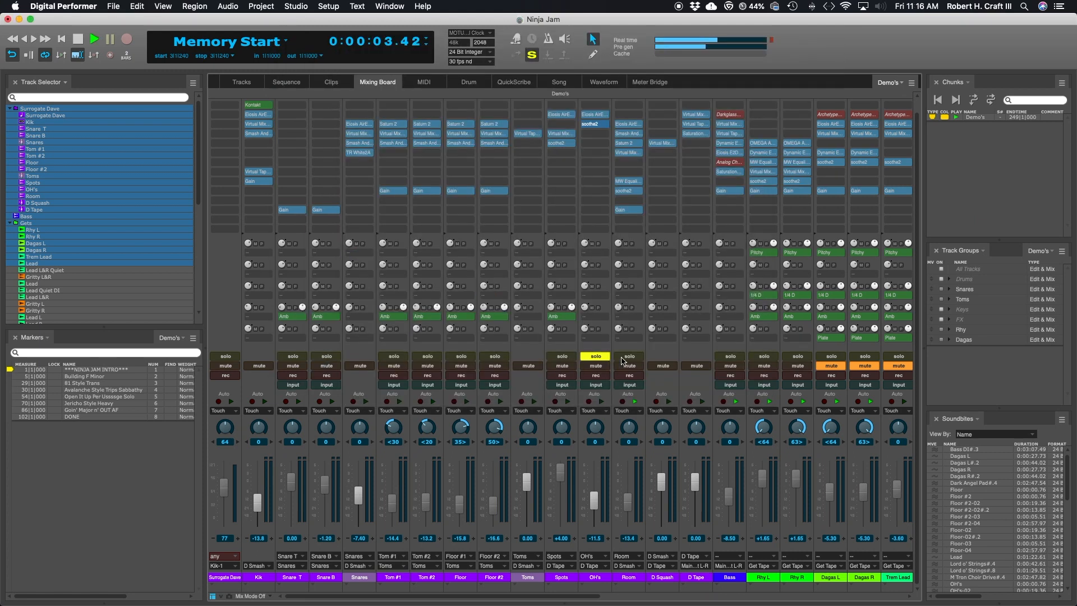
{"action": "left_click", "coordinate": [599, 124]}
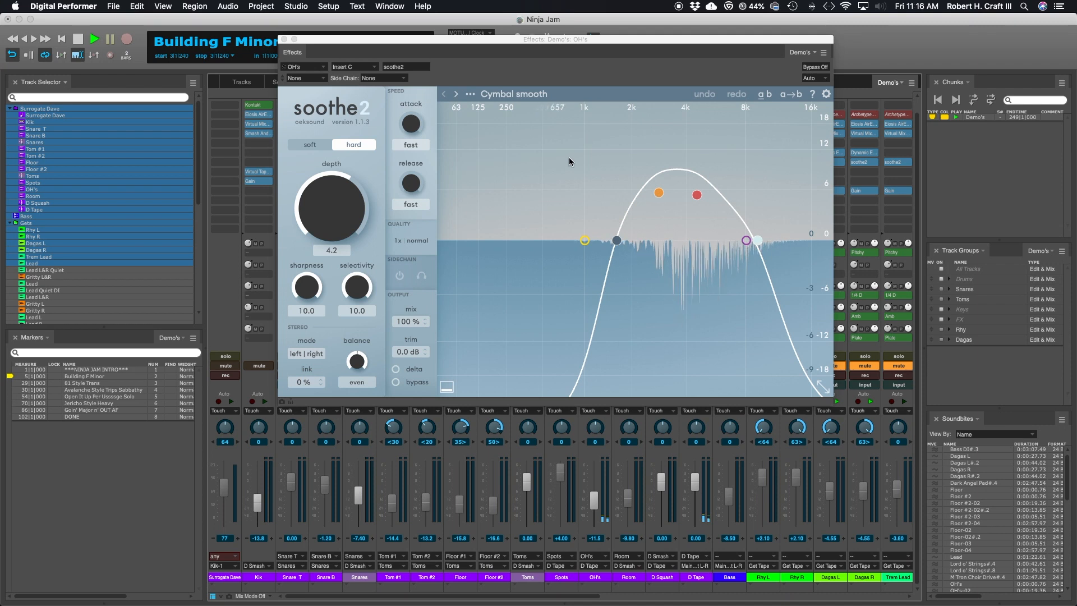
{"action": "left_click", "coordinate": [816, 67]}
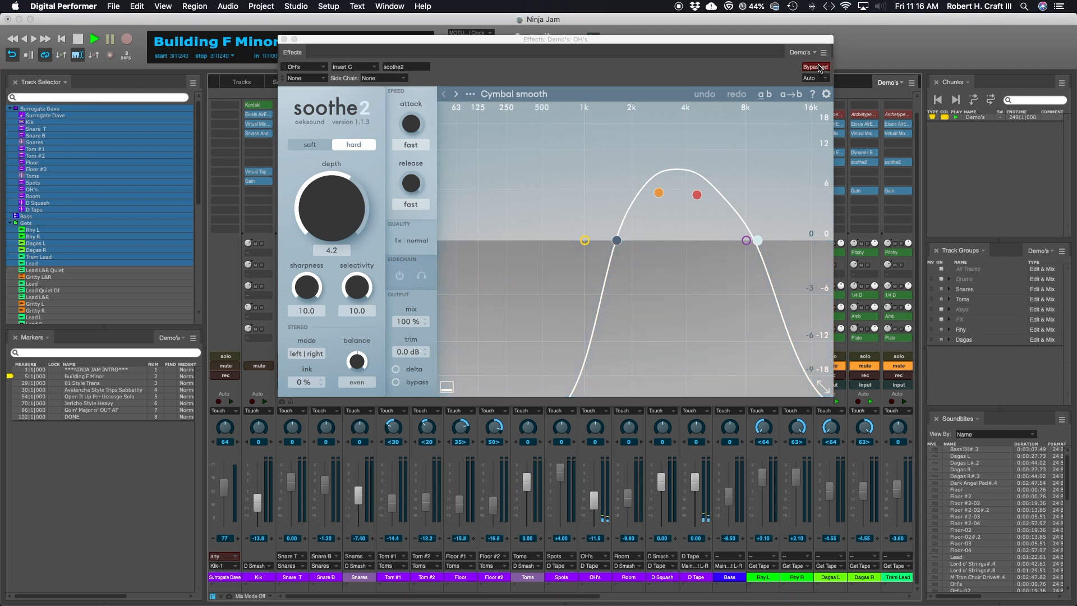
{"action": "left_click", "coordinate": [817, 67]}
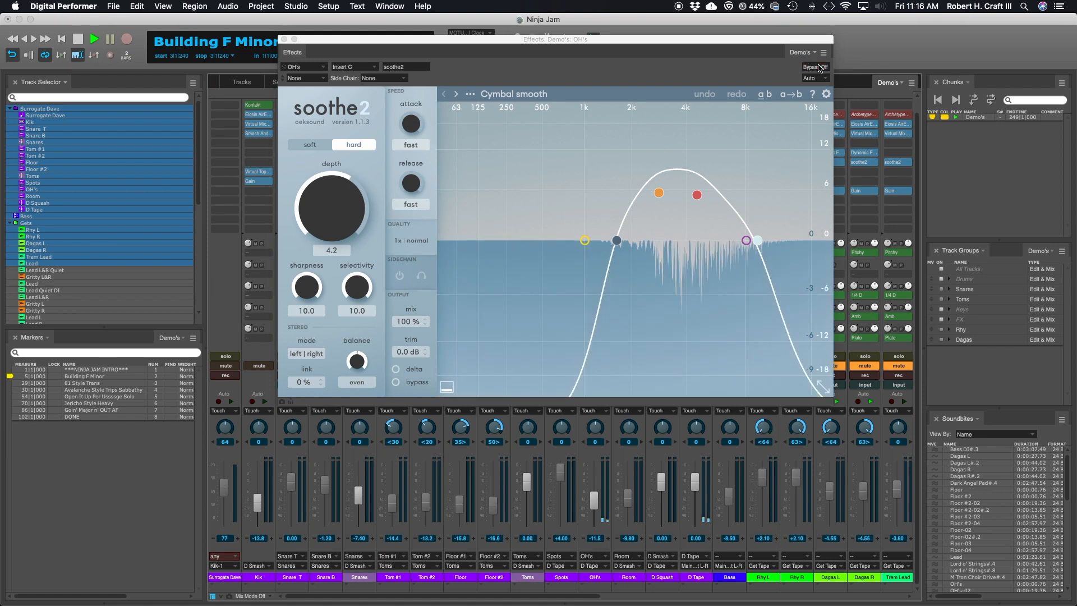
- Drop the overheads' soothe2 depth to -11.0, raise it to 4.6, and compare the result against bypass twice
{"action": "left_click_drag", "start_coordinate": [312, 215], "coordinate": [328, 295]}
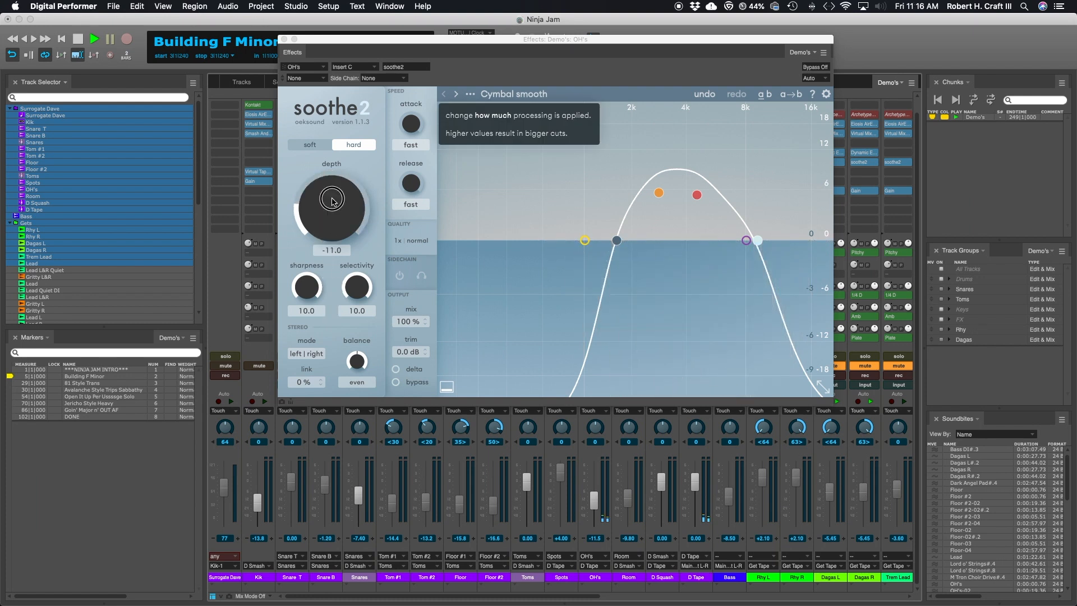
{"action": "left_click_drag", "start_coordinate": [337, 235], "coordinate": [342, 204]}
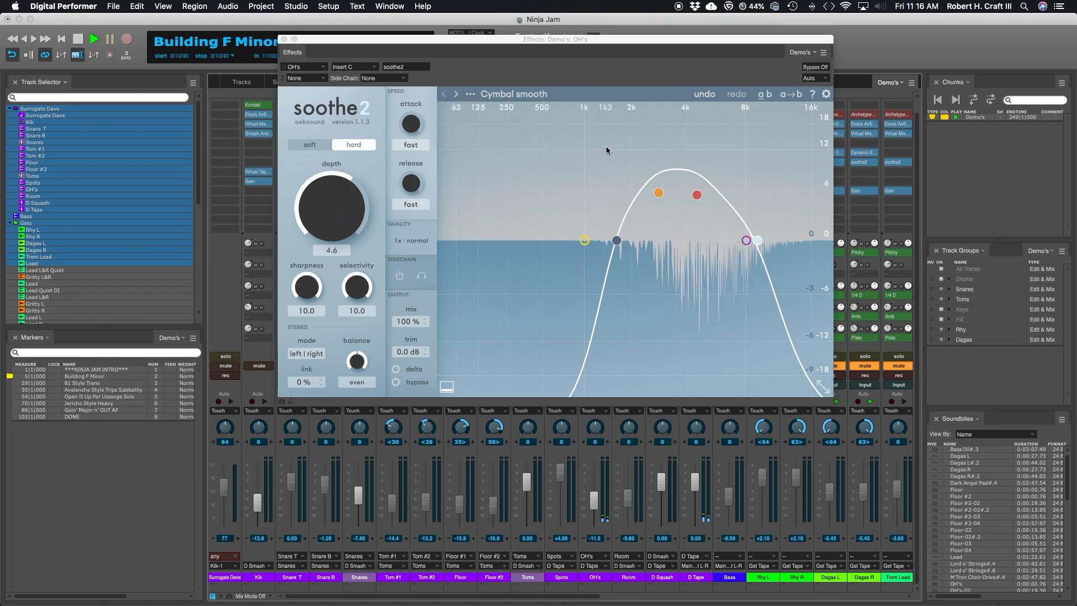
{"action": "left_click", "coordinate": [815, 67]}
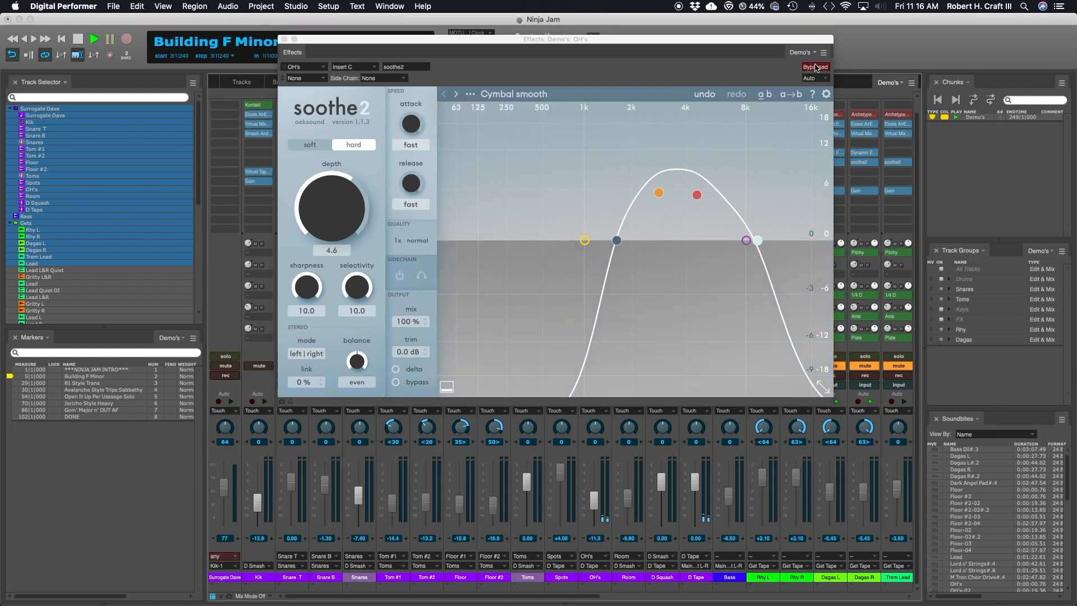
{"action": "left_click", "coordinate": [815, 68]}
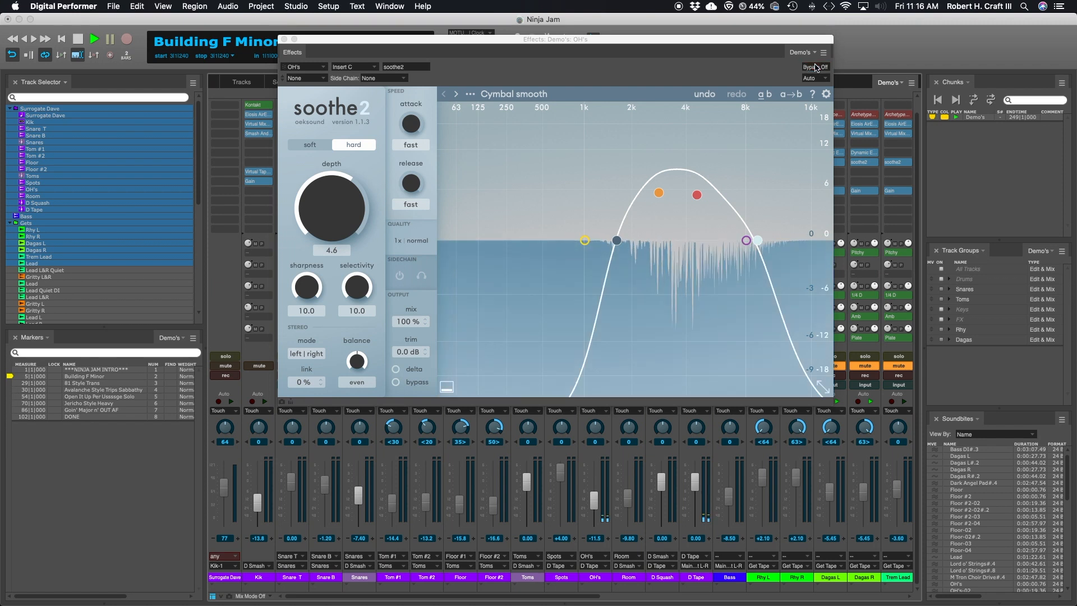
{"action": "left_click", "coordinate": [815, 67]}
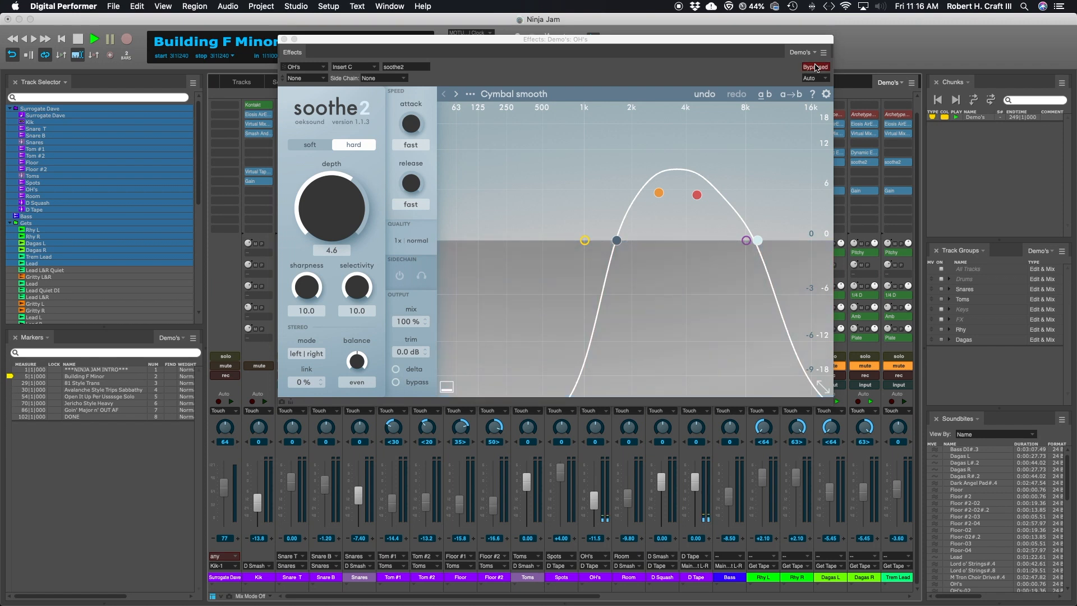
{"action": "left_click", "coordinate": [815, 67]}
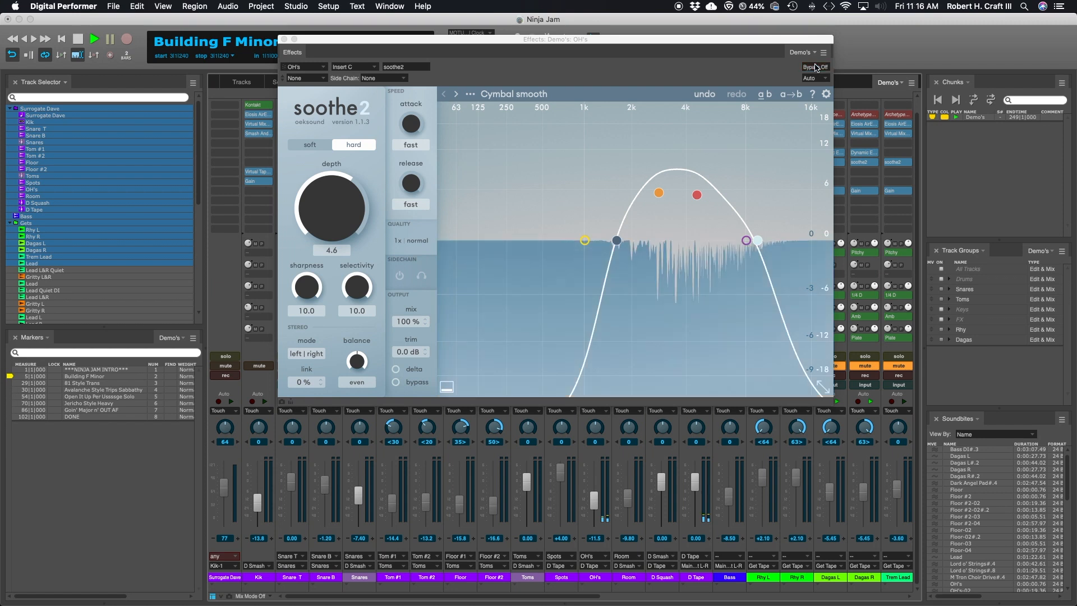
- Set the overheads' soothe2 depth to 4.0, stop playback and close the plug-in window
{"action": "scroll", "coordinate": [328, 200], "scroll_direction": "down", "scroll_amount": 5}
{"action": "scroll", "coordinate": [327, 200], "scroll_direction": "down", "scroll_amount": 1}
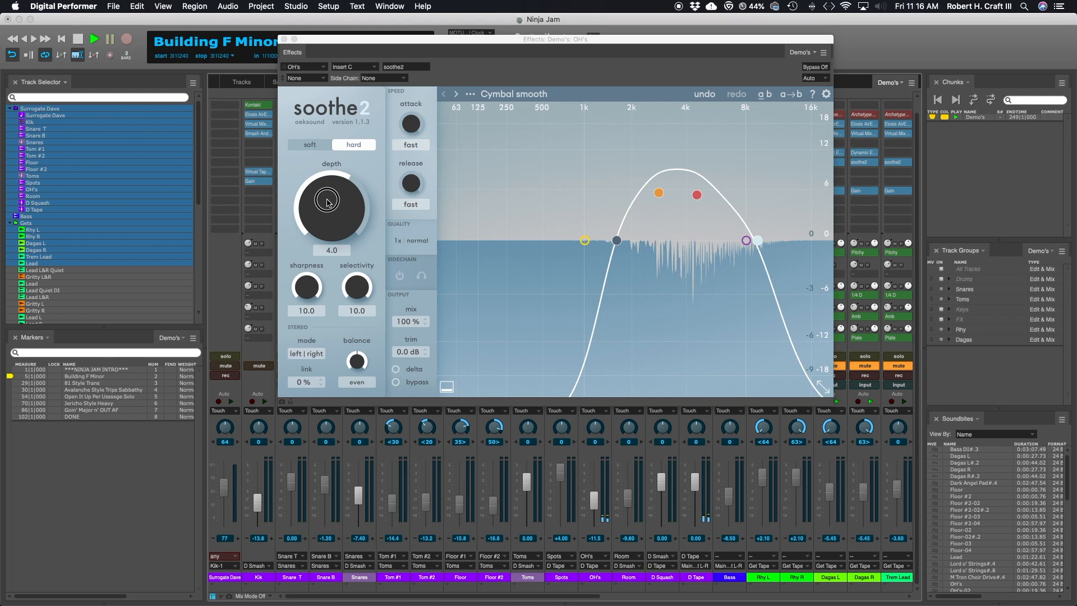
{"action": "key", "text": "space"}
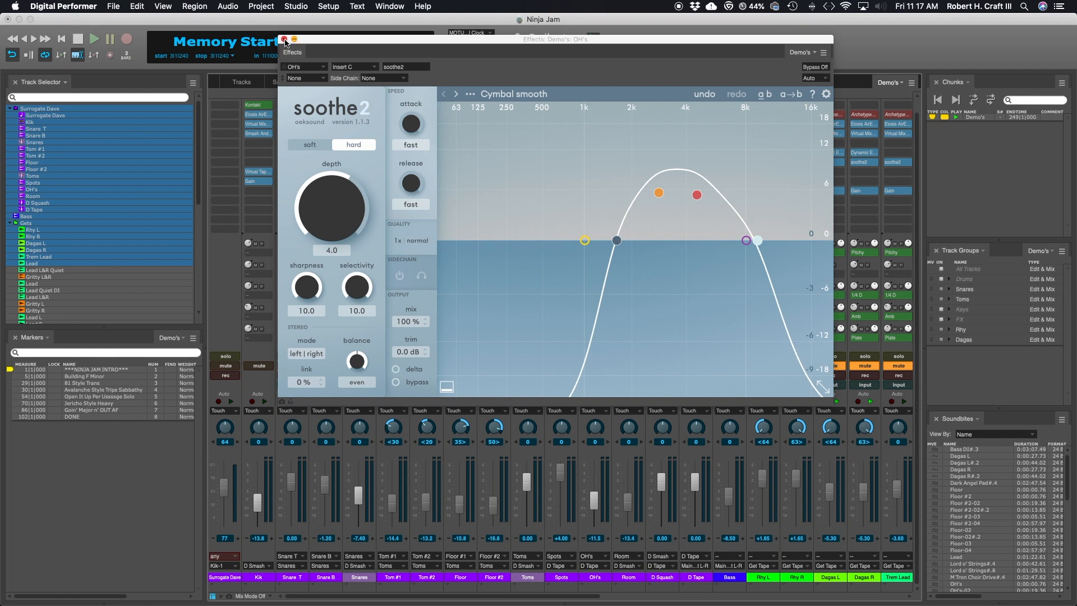
{"action": "left_click_drag", "start_coordinate": [578, 43], "coordinate": [453, 35]}
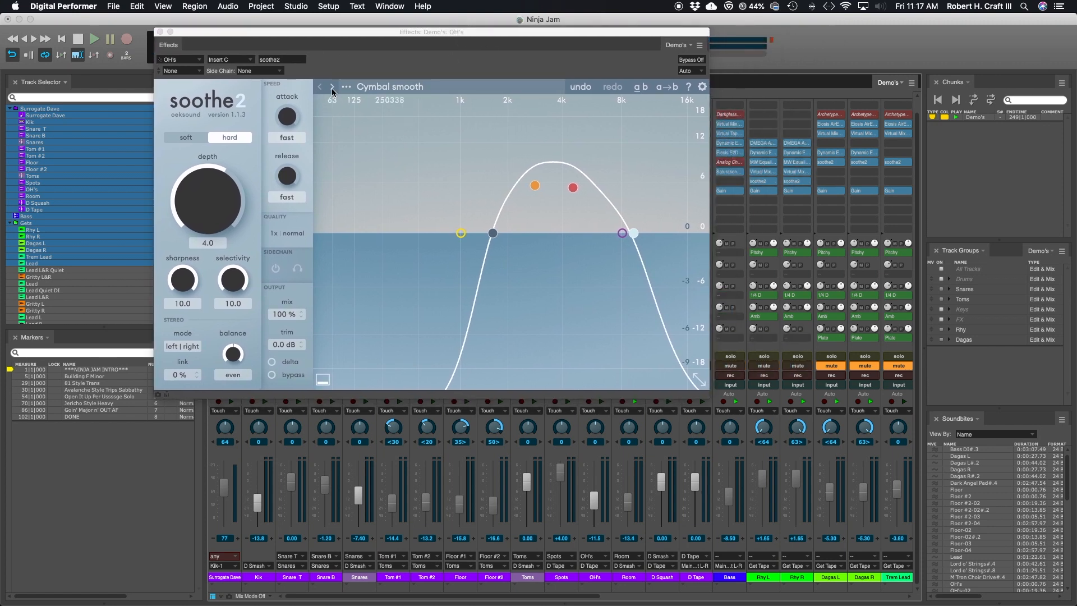
{"action": "left_click", "coordinate": [161, 32]}
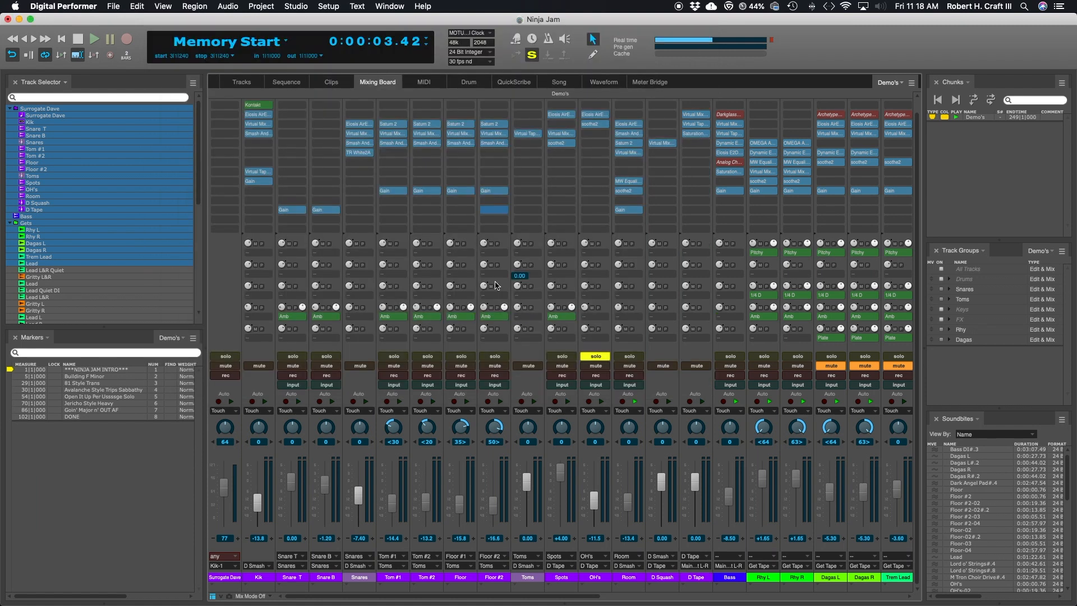
- Browse the plug-in manufacturers for an empty Floor #2 insert, view the Plugin Alliance effects, and cancel the selection
{"action": "left_click", "coordinate": [498, 211]}
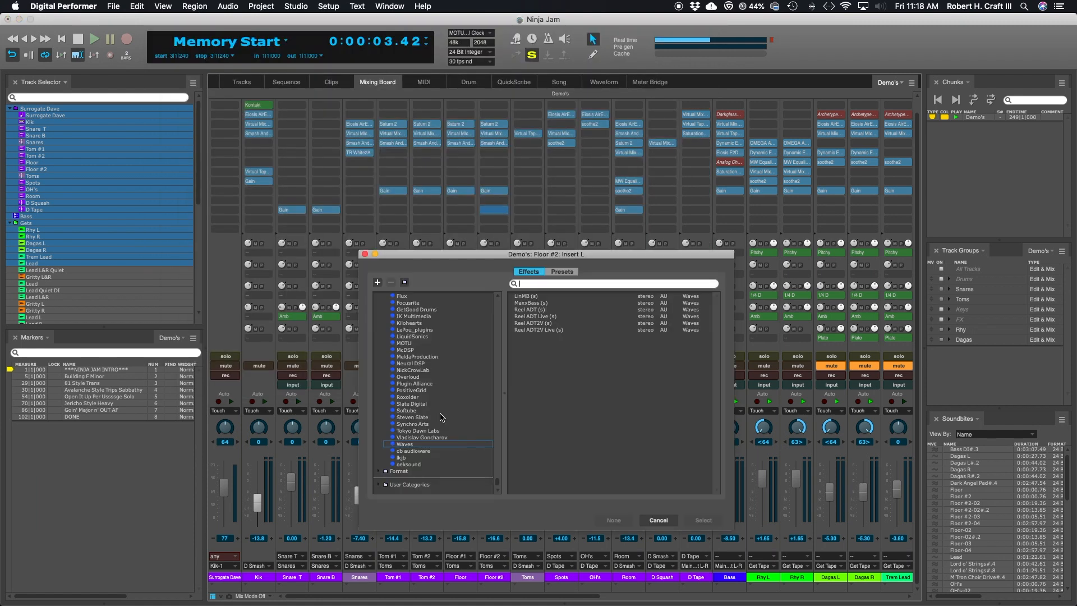
{"action": "scroll", "coordinate": [441, 418], "scroll_direction": "up", "scroll_amount": 2}
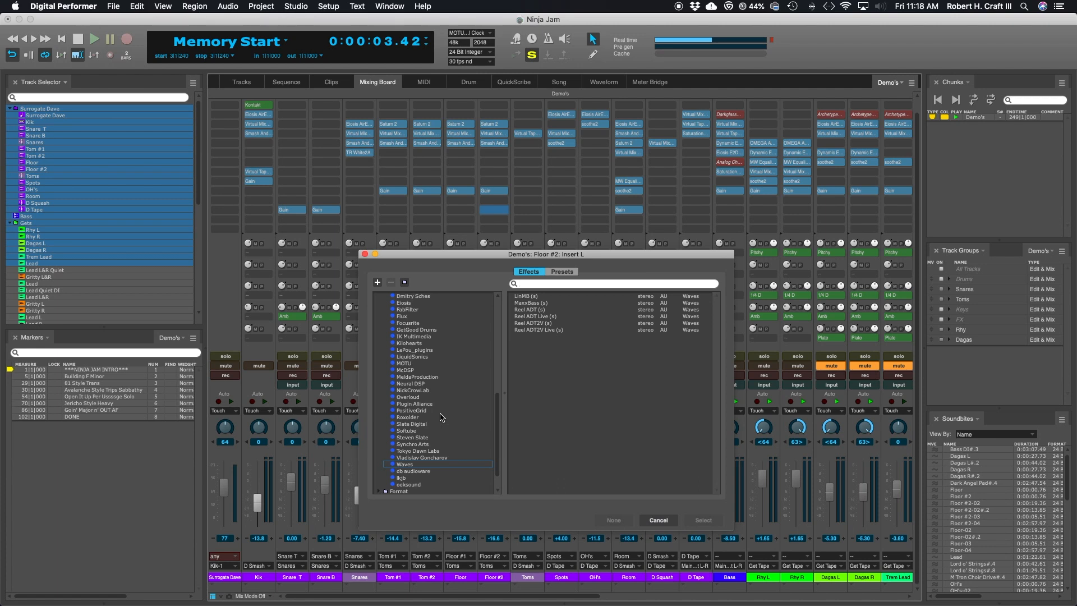
{"action": "scroll", "coordinate": [441, 418], "scroll_direction": "up", "scroll_amount": 4}
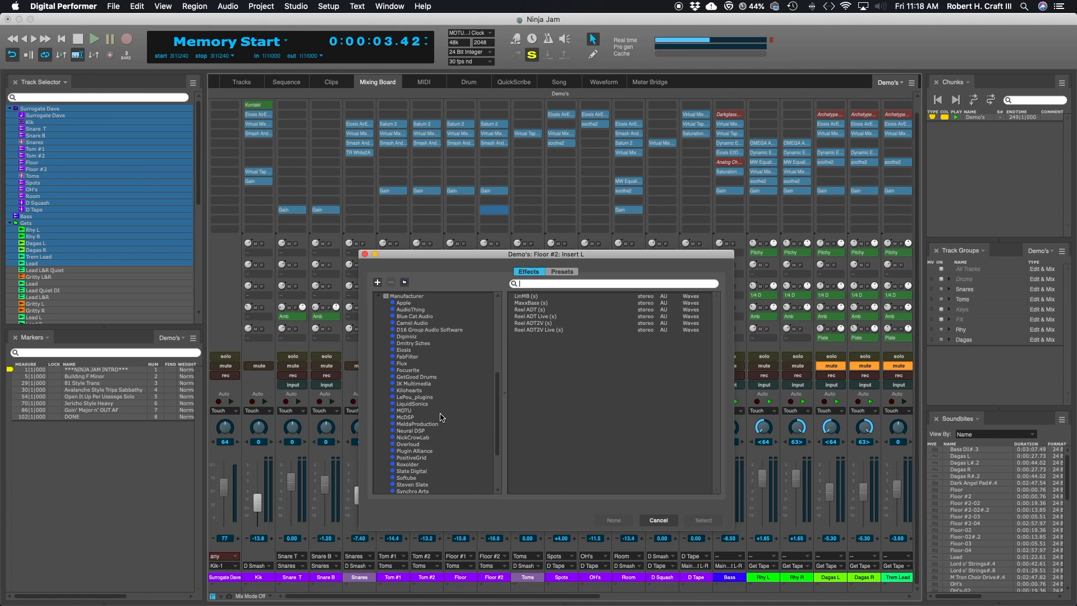
{"action": "scroll", "coordinate": [442, 417], "scroll_direction": "down", "scroll_amount": 1}
{"action": "scroll", "coordinate": [441, 417], "scroll_direction": "down", "scroll_amount": 5}
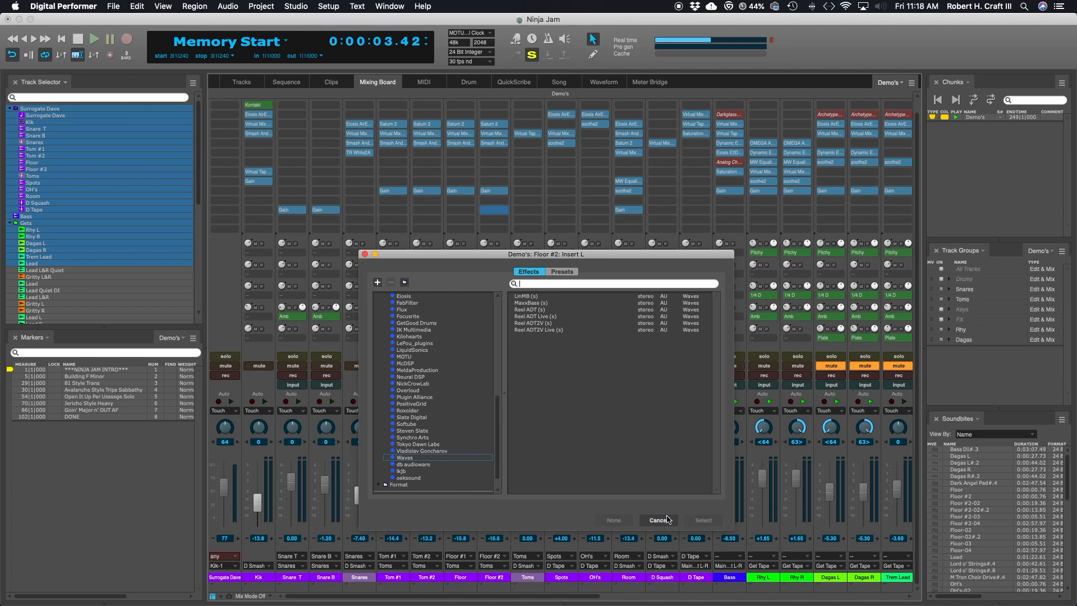
{"action": "left_click", "coordinate": [430, 398]}
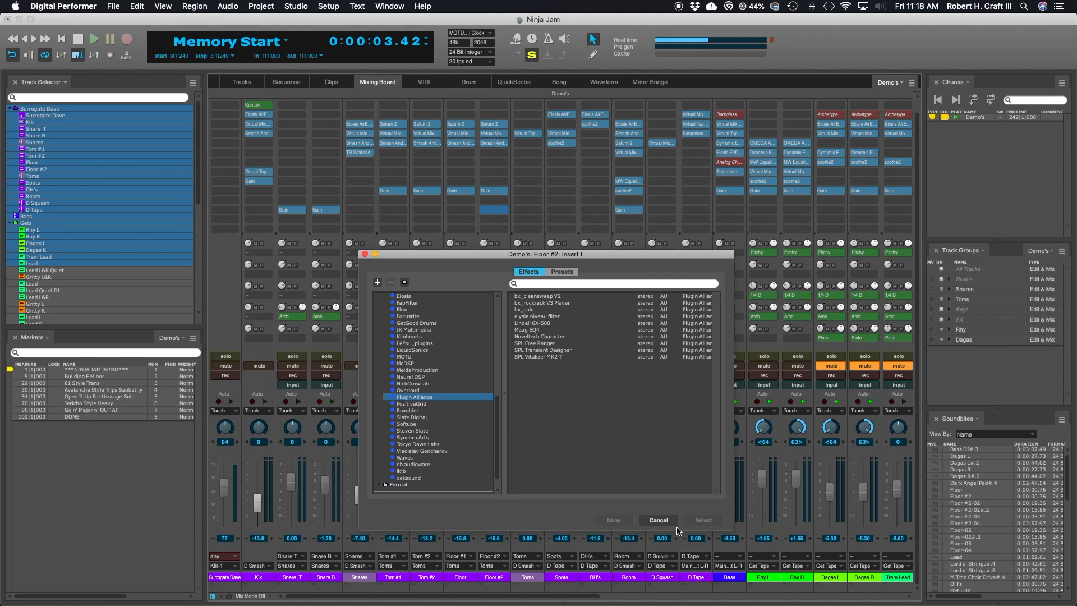
{"action": "left_click", "coordinate": [658, 520]}
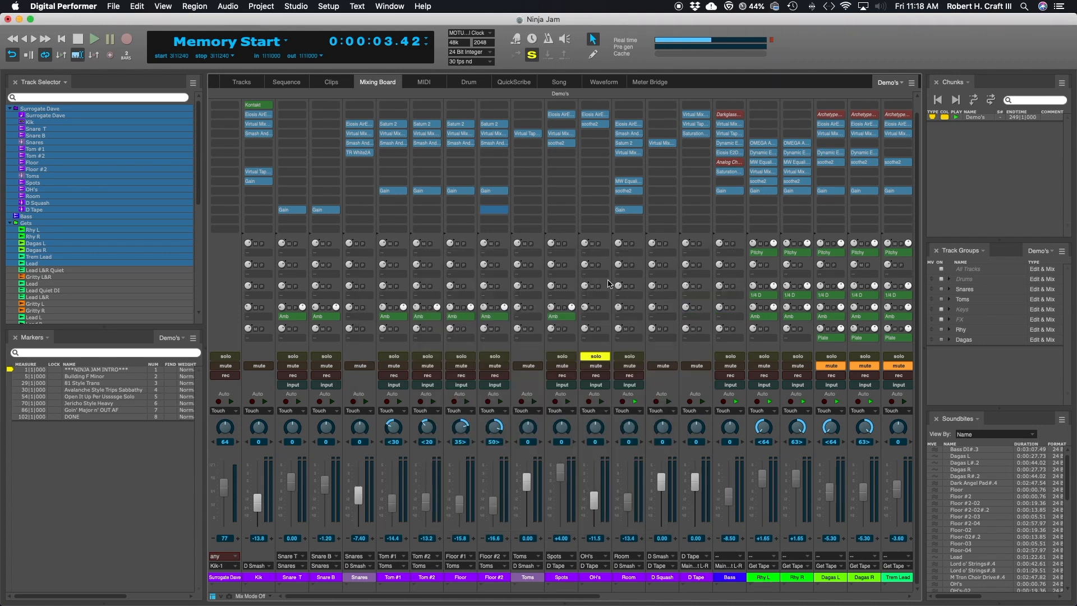
- Open soothe2 on the Room track, and browse the plug-in manufacturers for an empty Rhy L insert without choosing one
{"action": "left_click", "coordinate": [623, 192]}
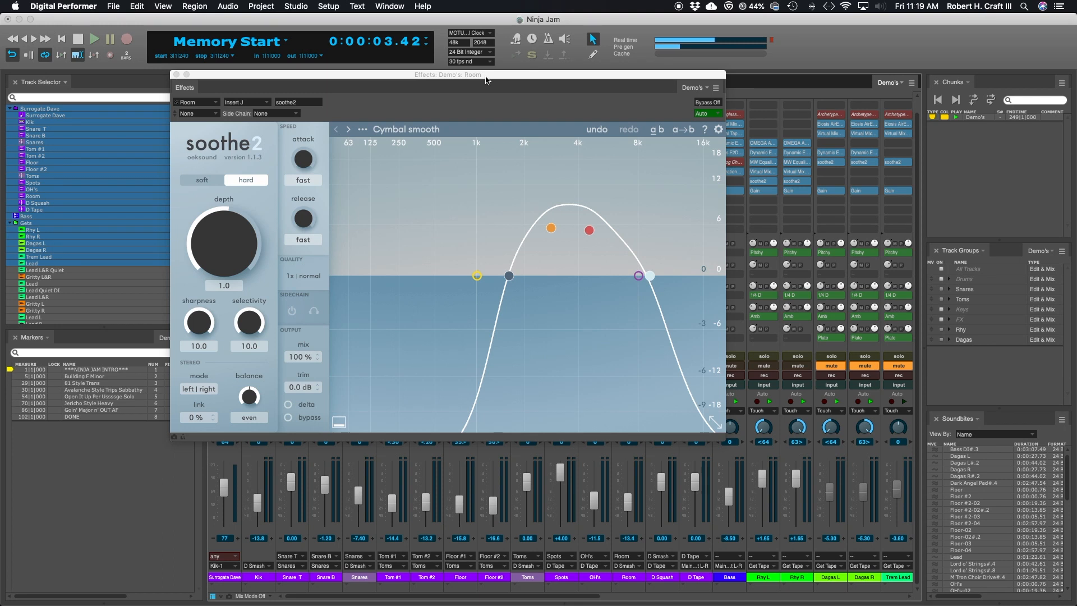
{"action": "left_click", "coordinate": [765, 219]}
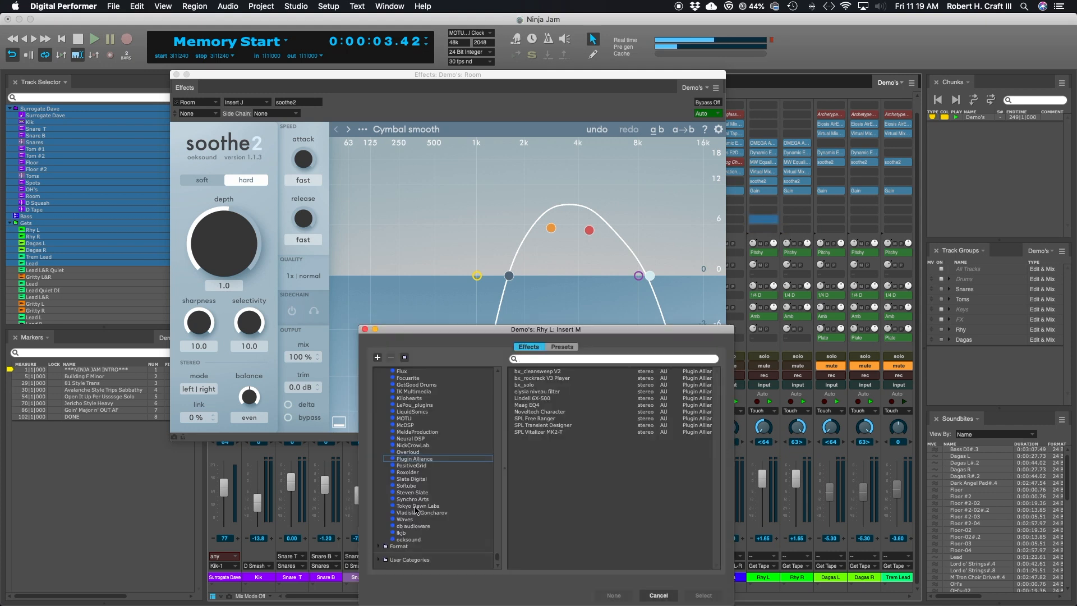
{"action": "scroll", "coordinate": [415, 459], "scroll_direction": "up", "scroll_amount": 4}
{"action": "scroll", "coordinate": [419, 459], "scroll_direction": "down", "scroll_amount": 4}
{"action": "key", "text": "Escape"}
{"action": "left_click_drag", "start_coordinate": [508, 75], "coordinate": [436, 44]}
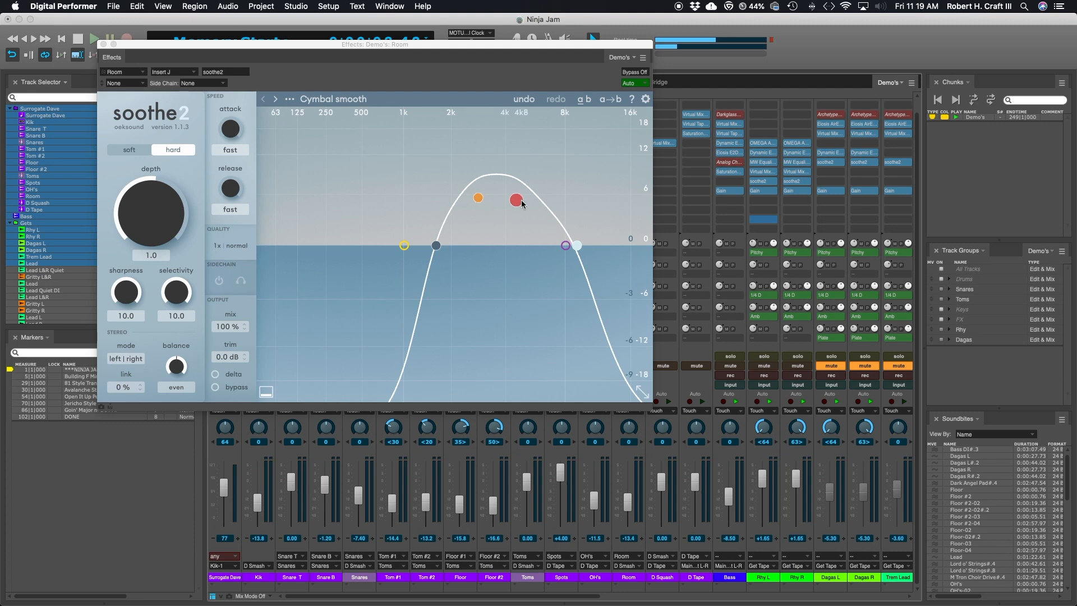
- Inspect the Virtual Tape Machines plug-in on the D Tape track and close its window
{"action": "left_click", "coordinate": [705, 124]}
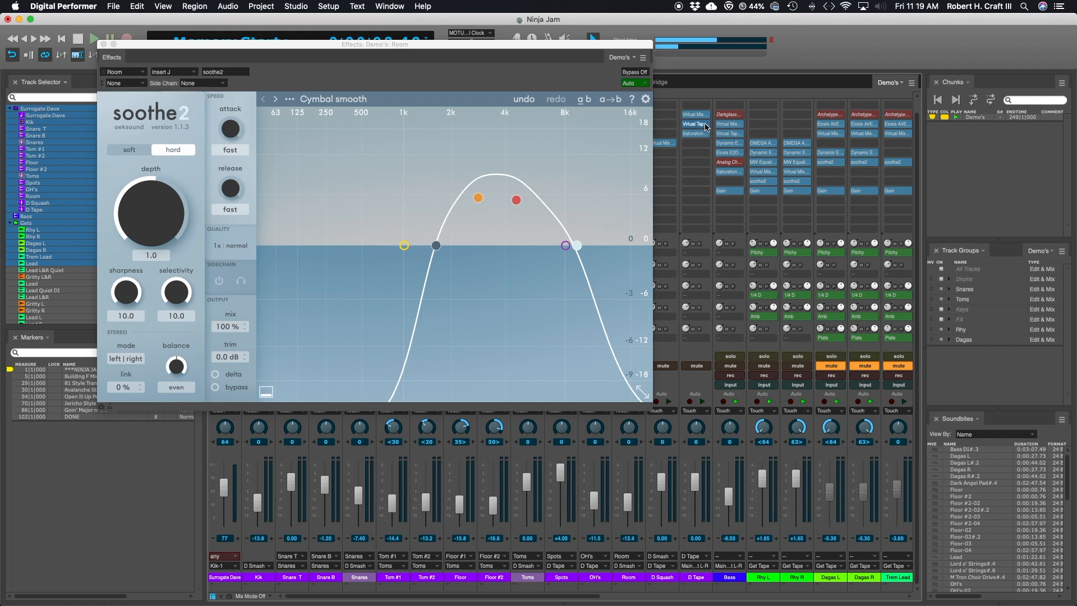
{"action": "left_click_drag", "start_coordinate": [567, 223], "coordinate": [717, 98]}
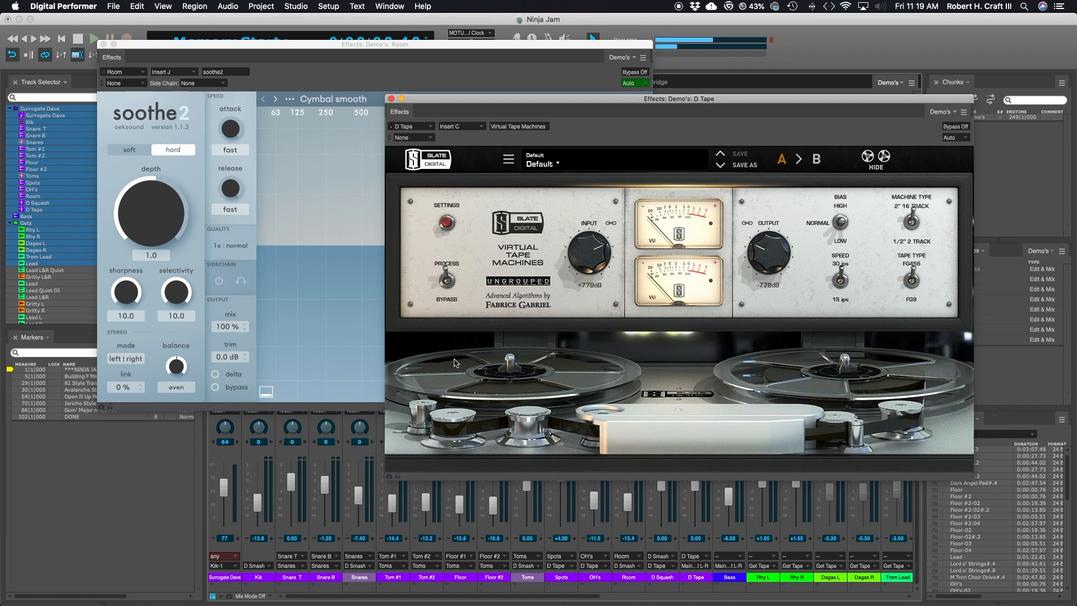
{"action": "left_click", "coordinate": [391, 99]}
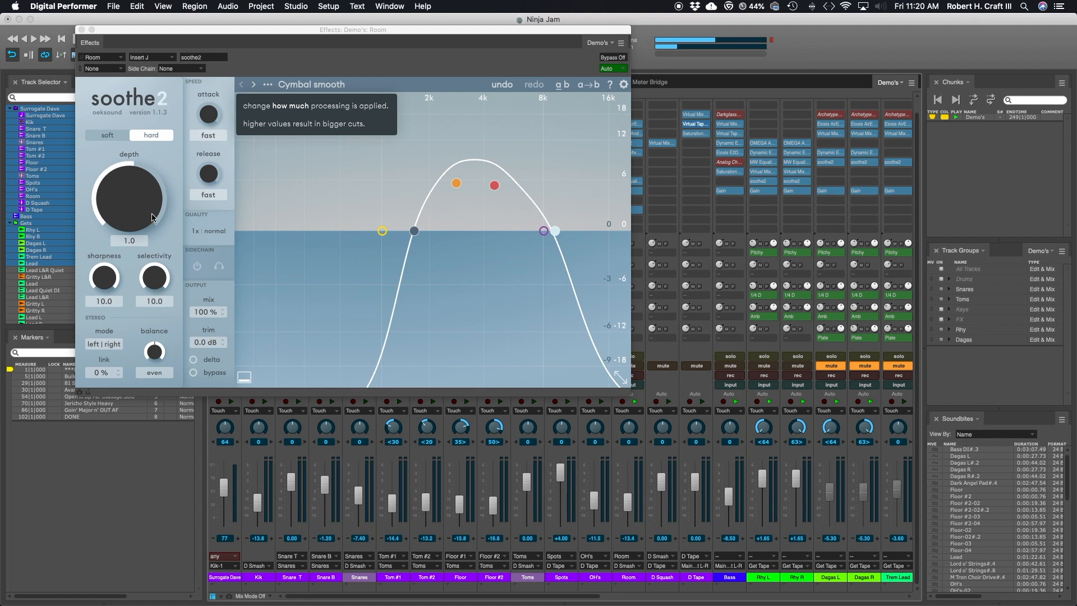
- Review the Room track's soothe2 depth and curve, and close its window to return to the mixer
{"action": "mouse_move", "coordinate": [458, 185]}
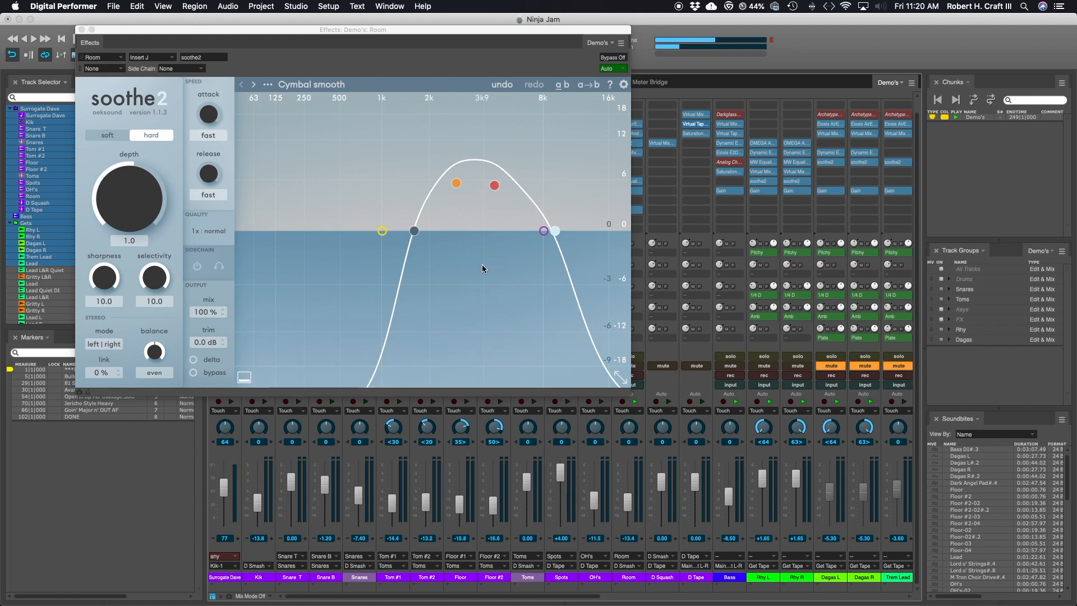
{"action": "left_click", "coordinate": [82, 31]}
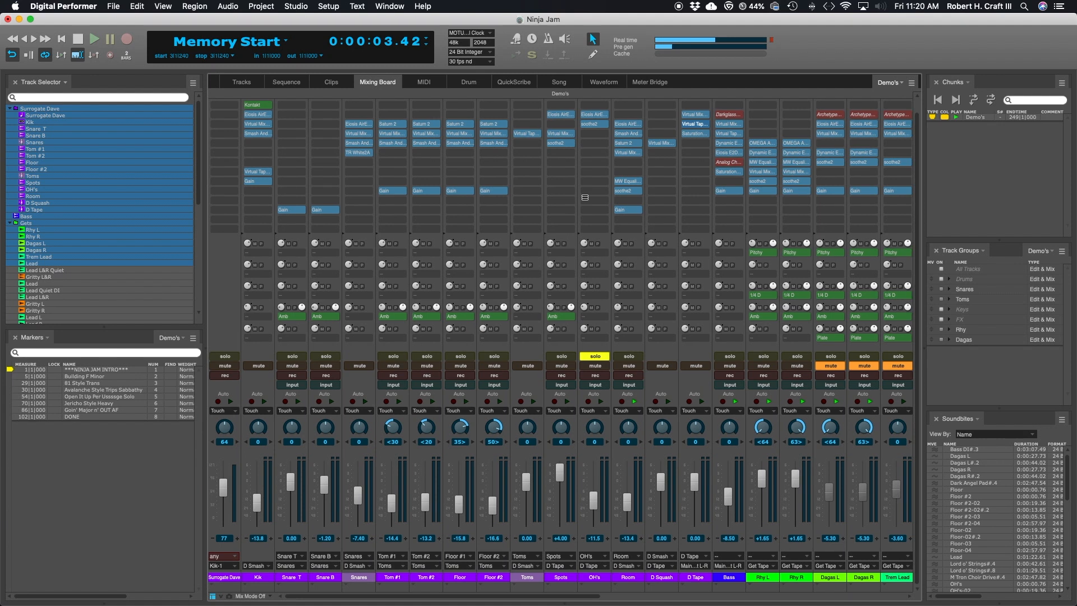
{"action": "scroll", "coordinate": [585, 197], "scroll_direction": "right", "scroll_amount": 1}
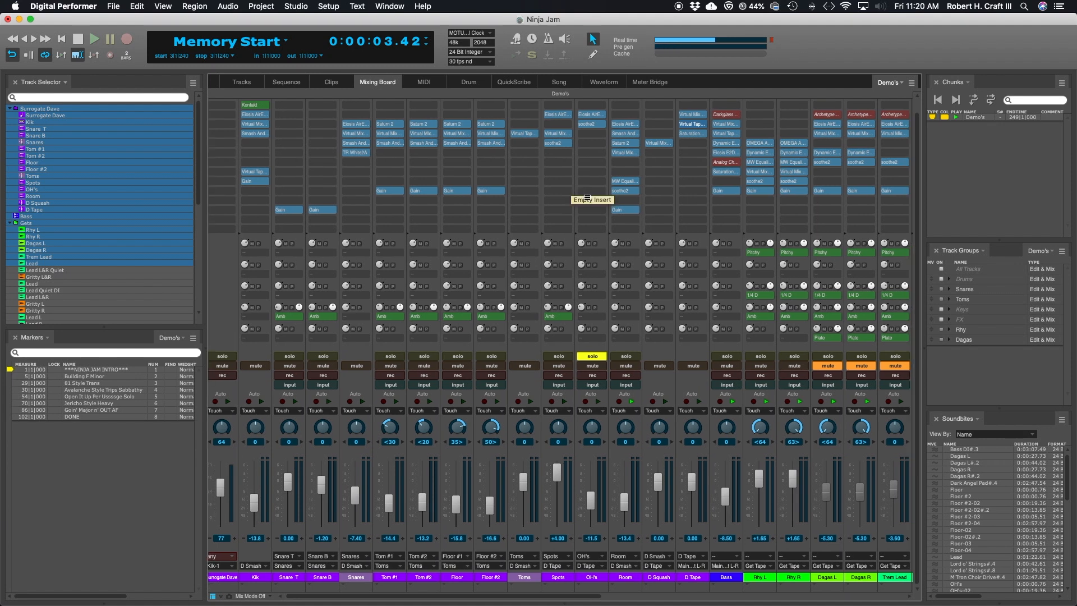